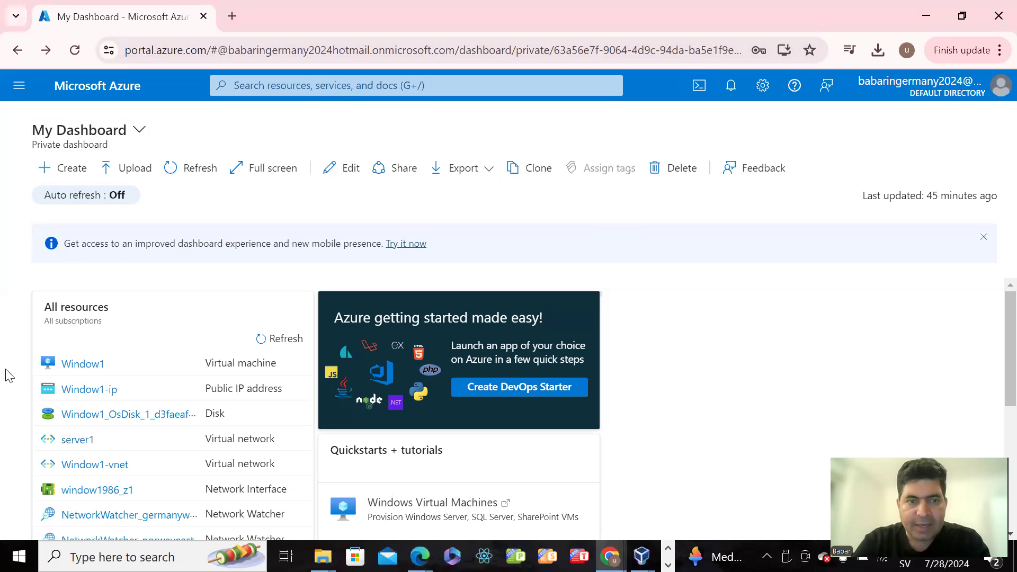
# Step: Look through the All resources list on the dashboard
pyautogui.scroll(-1, 9, 409)
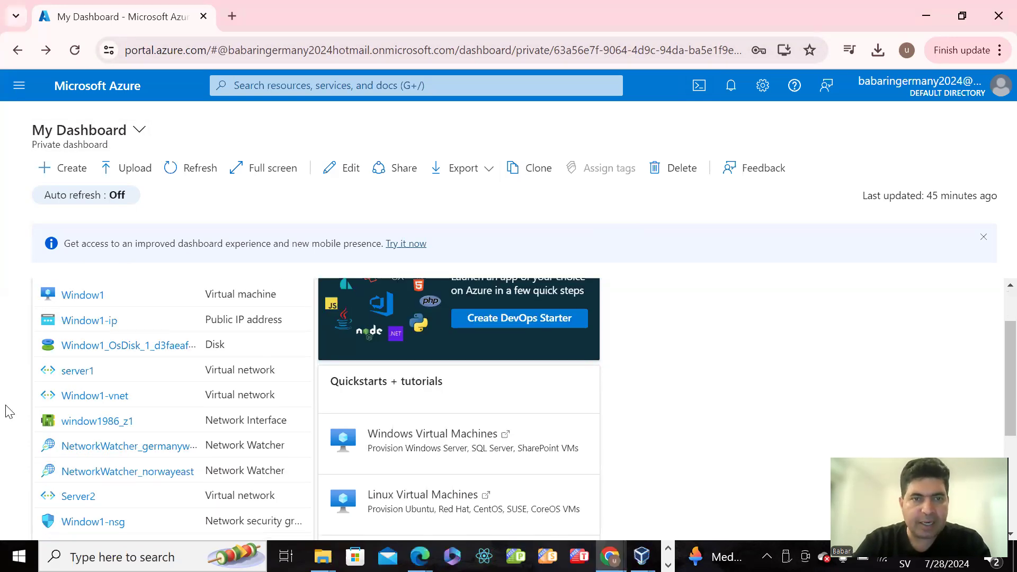
pyautogui.scroll(1, 7, 366)
pyautogui.scroll(-1, 9, 388)
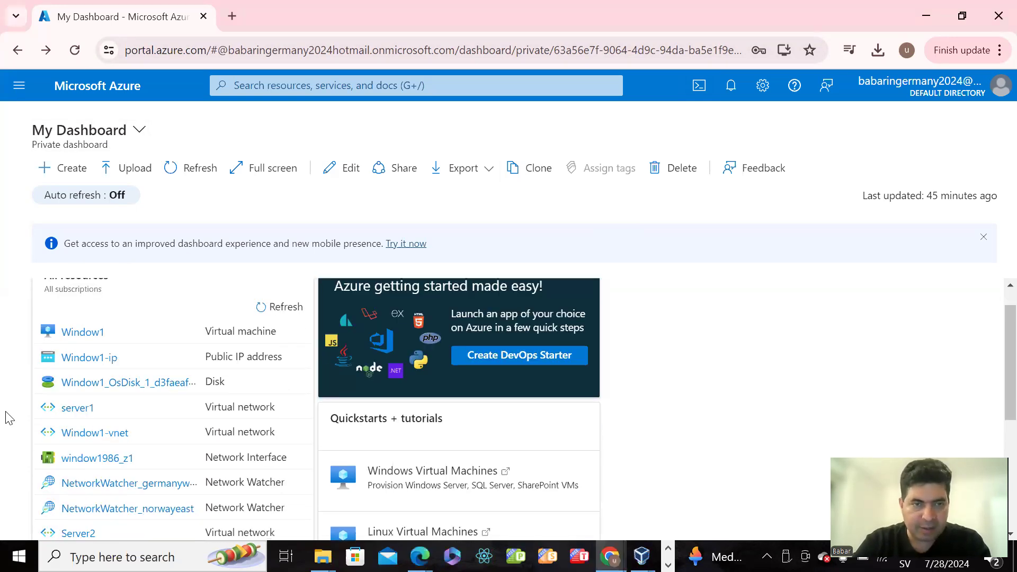
pyautogui.scroll(-2, 9, 387)
pyautogui.scroll(2, 9, 378)
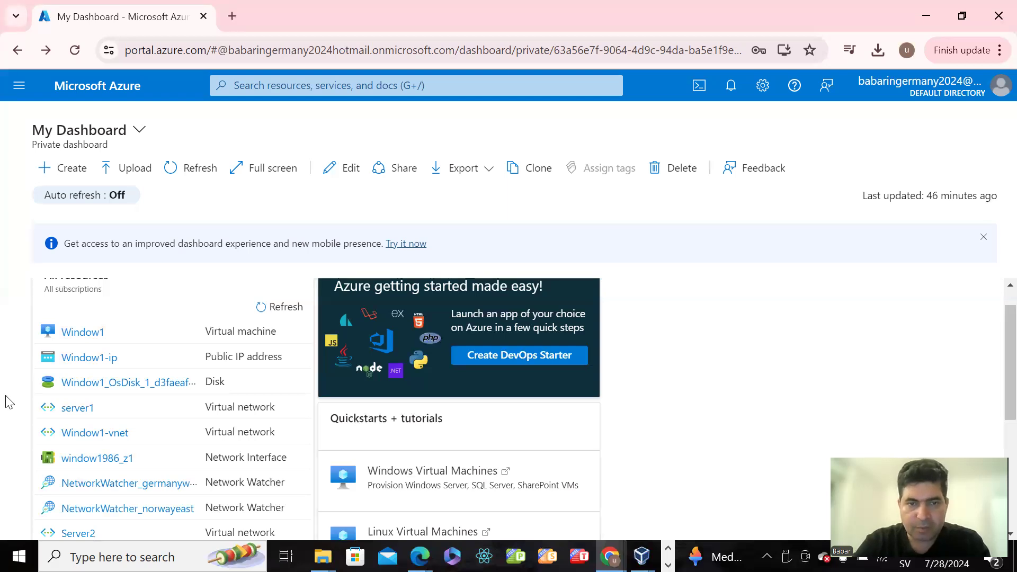
pyautogui.scroll(-2, 3, 408)
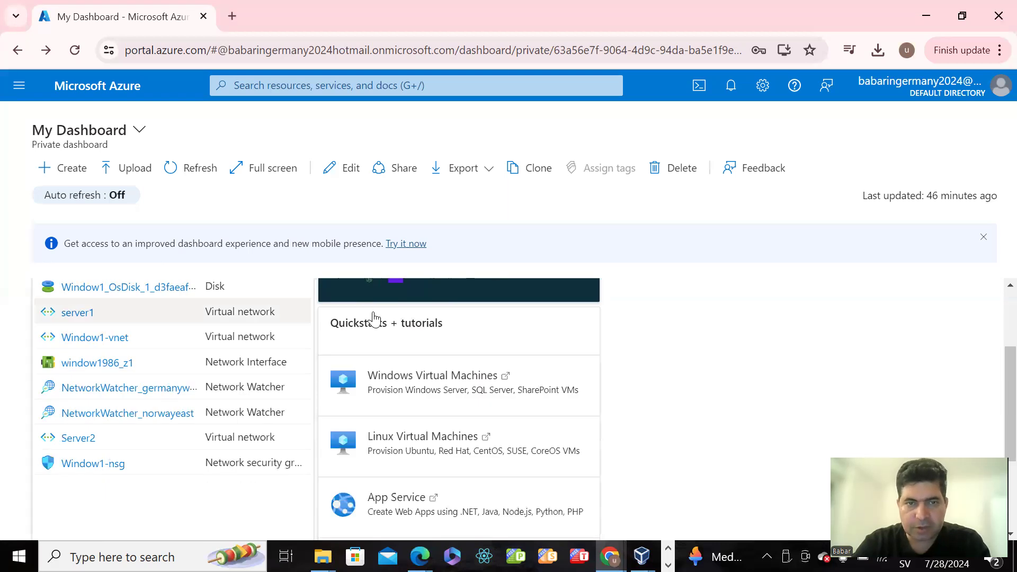
pyautogui.scroll(2, 997, 315)
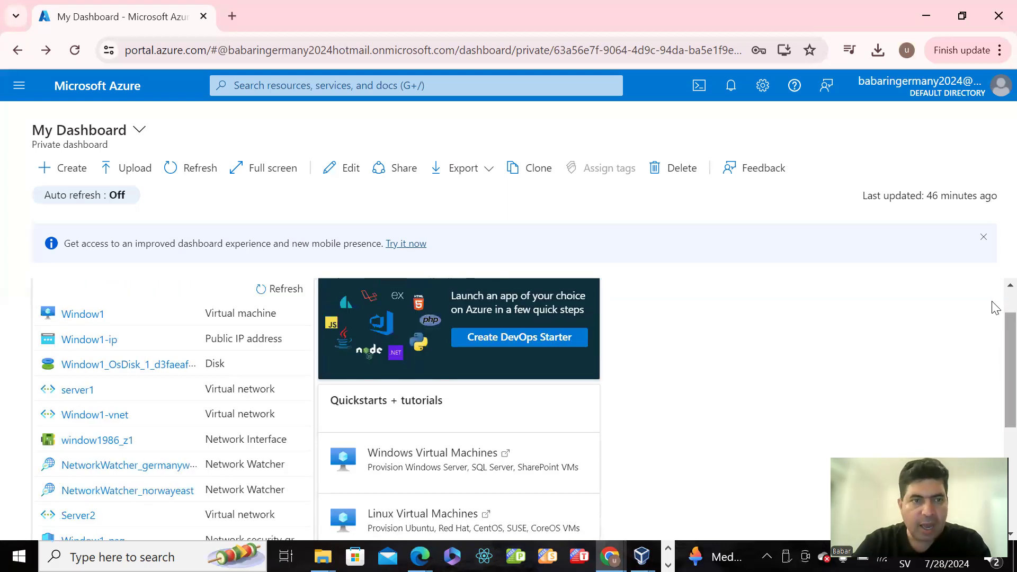
pyautogui.scroll(1, 721, 355)
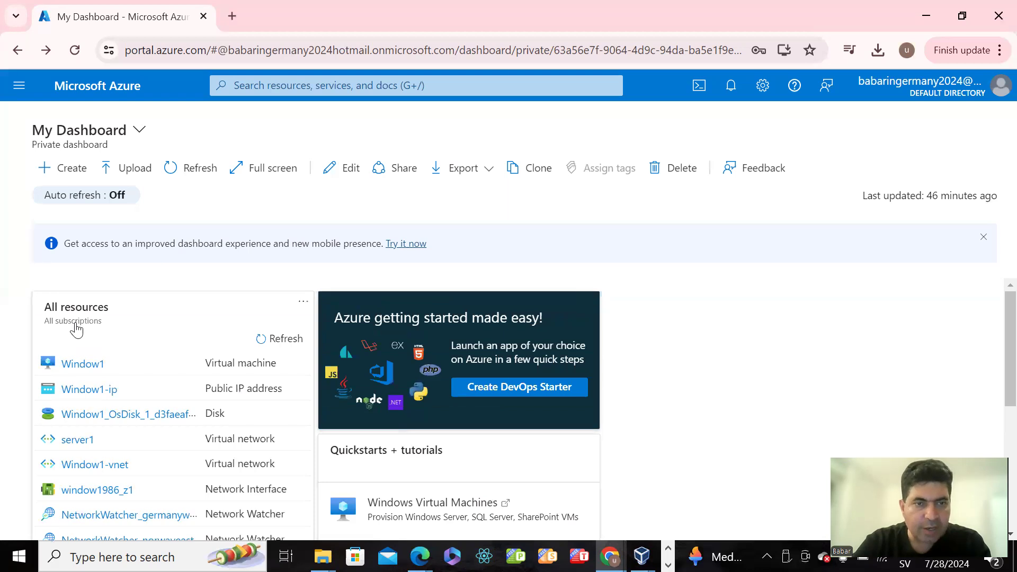
# Step: Refresh the dashboard's All resources list and examine the updated entries
pyautogui.click(263, 343)
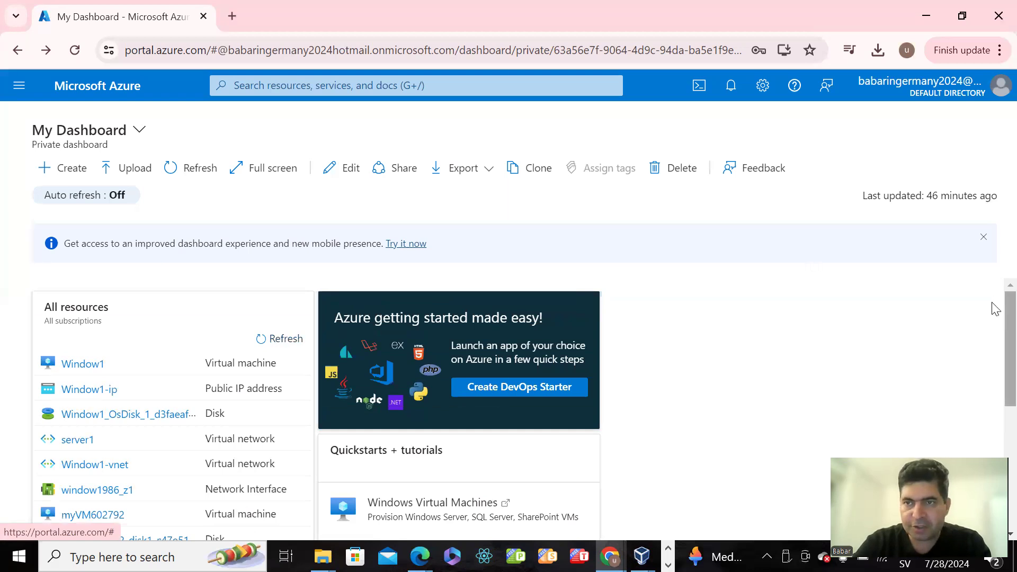
pyautogui.scroll(-1, 994, 330)
pyautogui.scroll(-1, 994, 341)
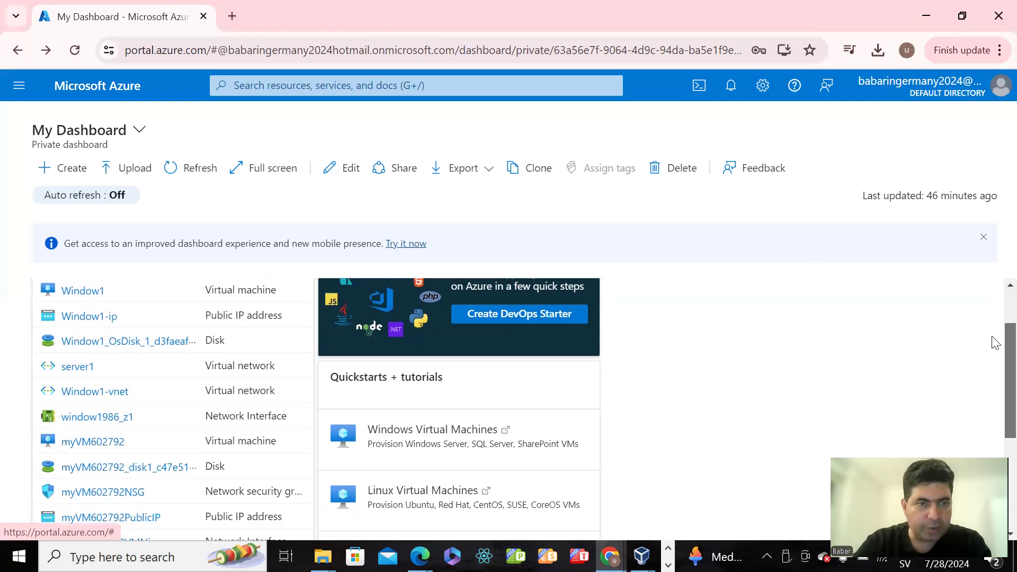
pyautogui.scroll(-1, 993, 347)
pyautogui.scroll(-1, 994, 376)
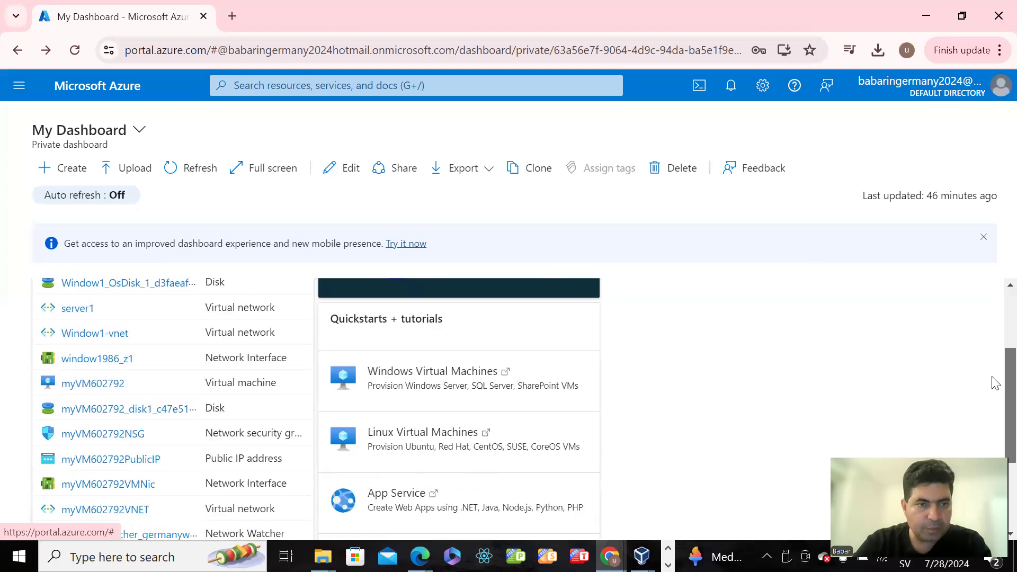
pyautogui.scroll(2, 994, 349)
pyautogui.scroll(1, 992, 320)
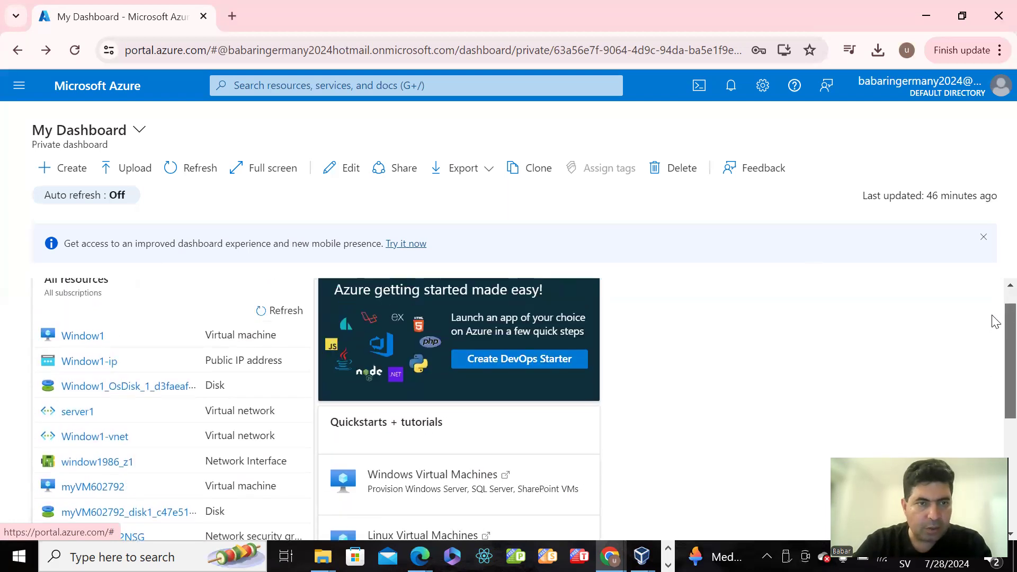
# Step: Open the Window1 virtual machine and examine its network settings, including the IP addresses and network security group
pyautogui.click(83, 337)
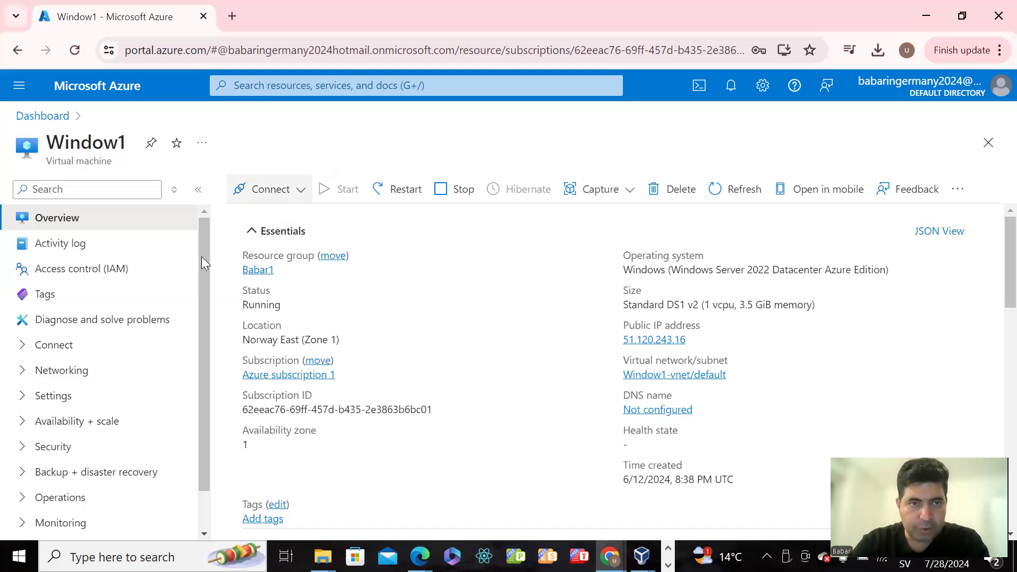
pyautogui.click(24, 369)
pyautogui.click(81, 399)
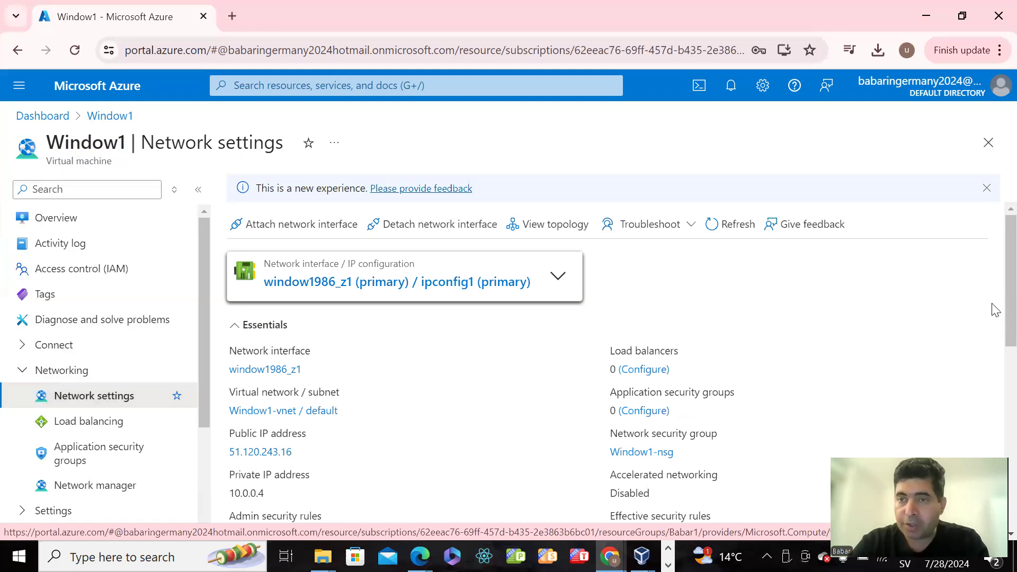
pyautogui.scroll(-1, 994, 342)
pyautogui.scroll(-1, 994, 318)
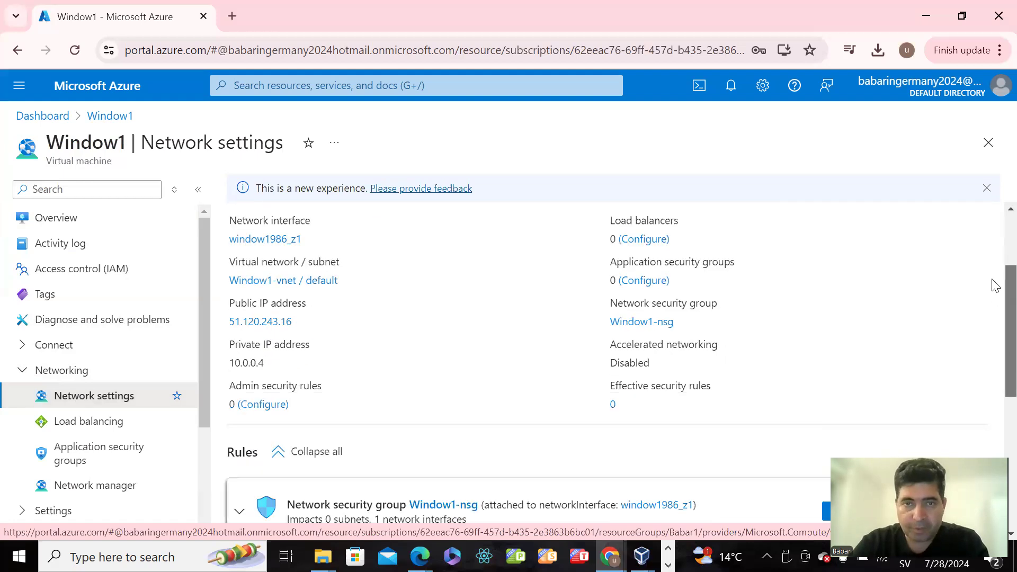
pyautogui.scroll(1, 995, 286)
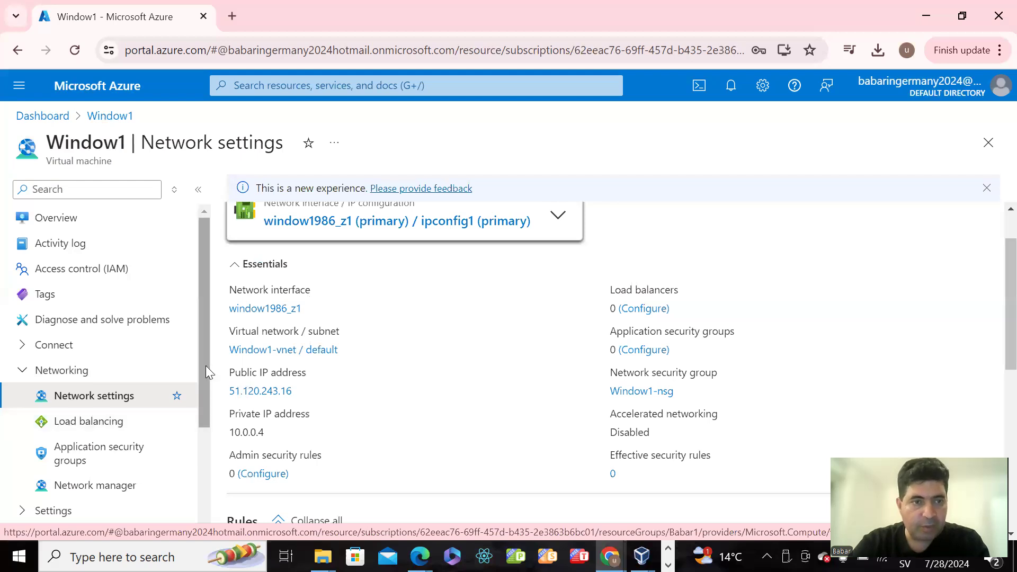
# Step: Look through Window1's Security and Monitoring sections and open the monitoring Logs page
pyautogui.moveTo(204, 370); pyautogui.dragTo(196, 462)
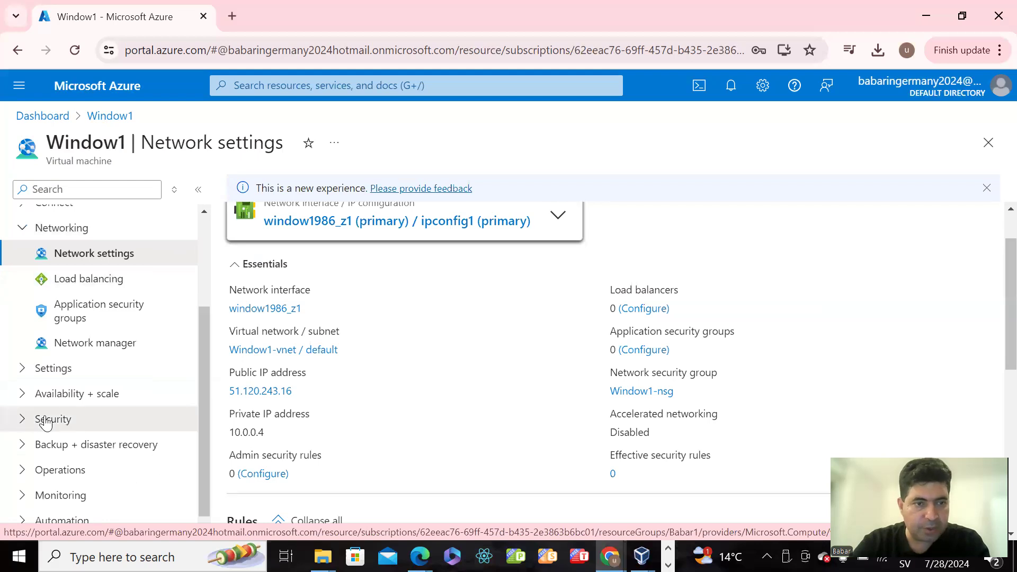
pyautogui.click(127, 428)
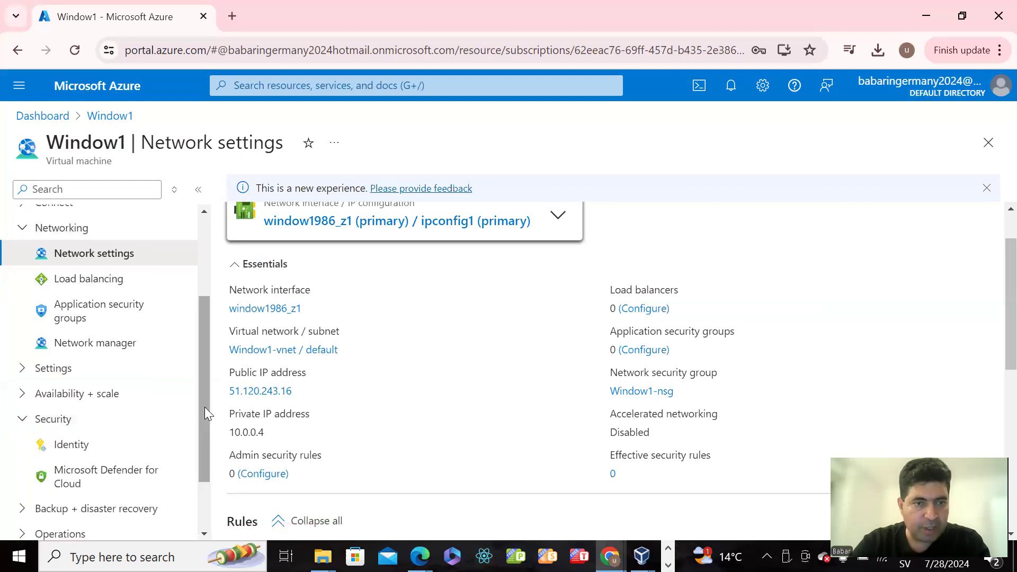
pyautogui.moveTo(204, 407); pyautogui.dragTo(196, 476)
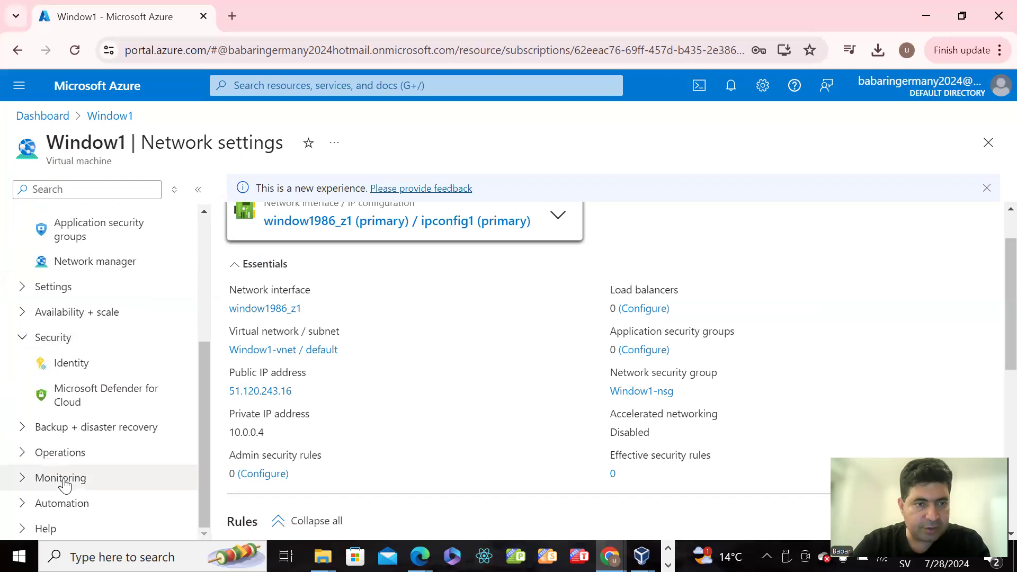
pyautogui.click(24, 479)
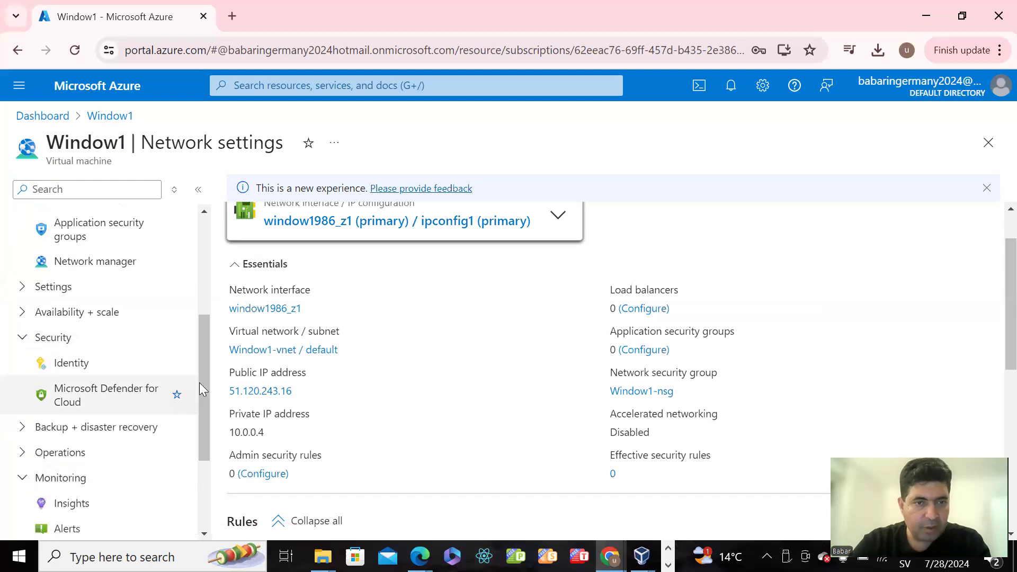
pyautogui.scroll(-3, 200, 417)
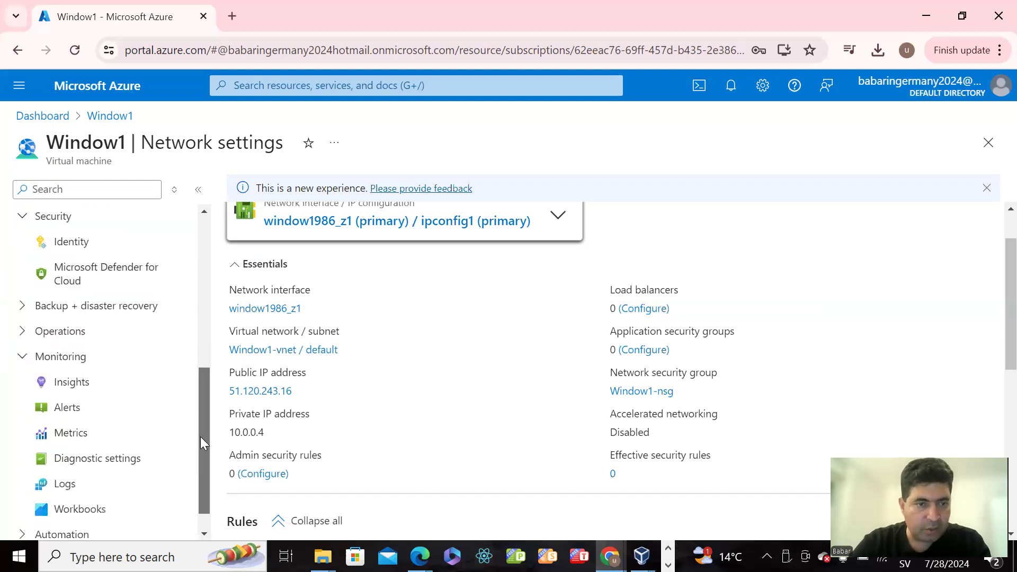
pyautogui.scroll(-1, 66, 478)
pyautogui.click(66, 478)
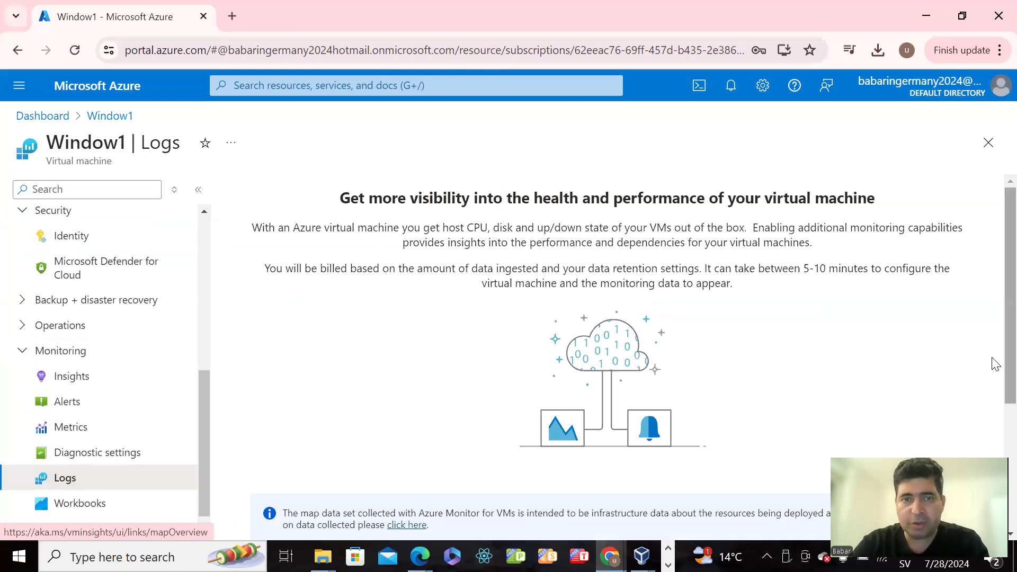
# Step: Review the monitoring configuration offered for enabling Window1's logs and cancel it without configuring
pyautogui.scroll(-4, 993, 360)
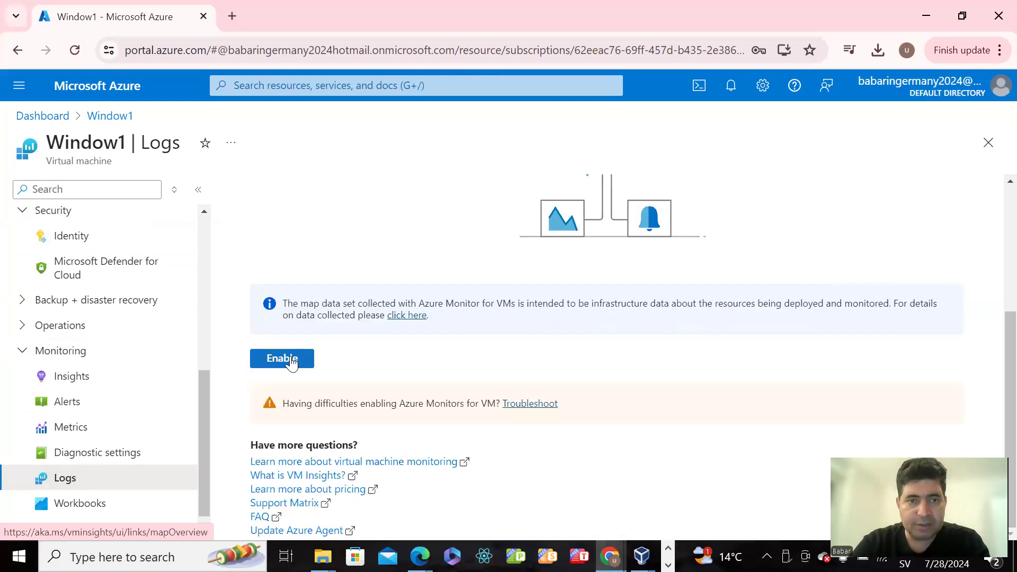
pyautogui.click(282, 359)
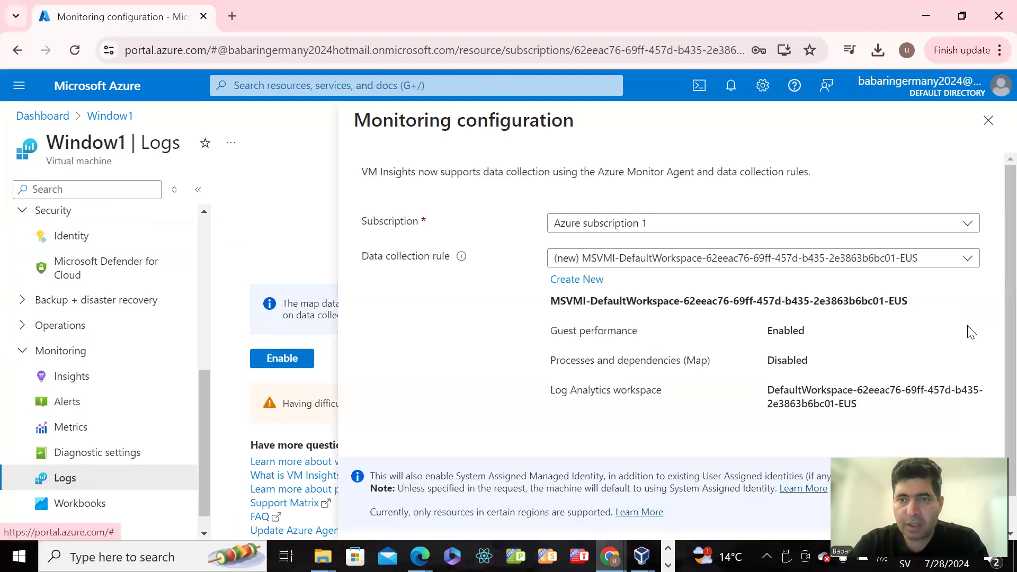
pyautogui.scroll(-1, 995, 422)
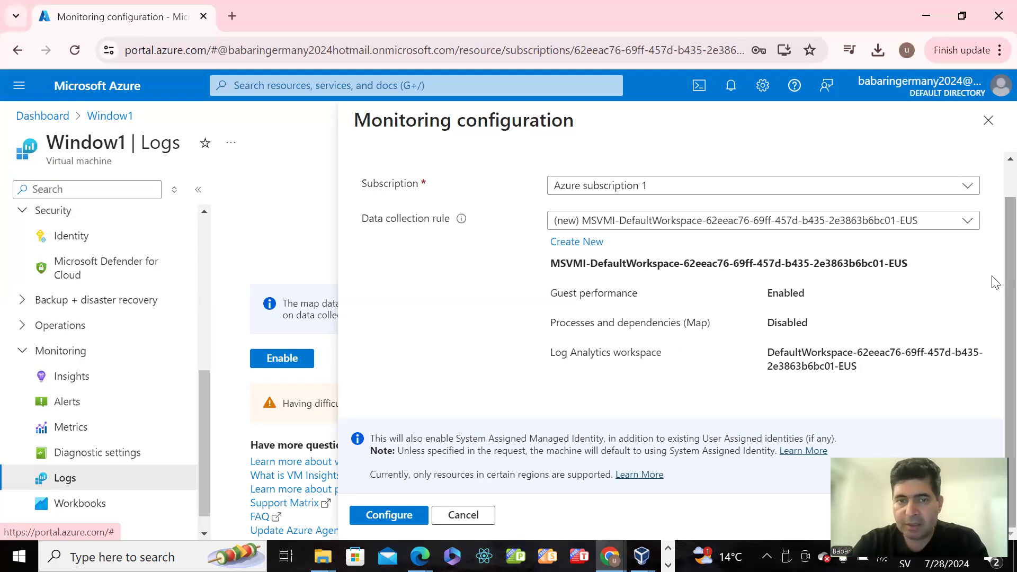
pyautogui.scroll(1, 995, 249)
pyautogui.scroll(-1, 565, 452)
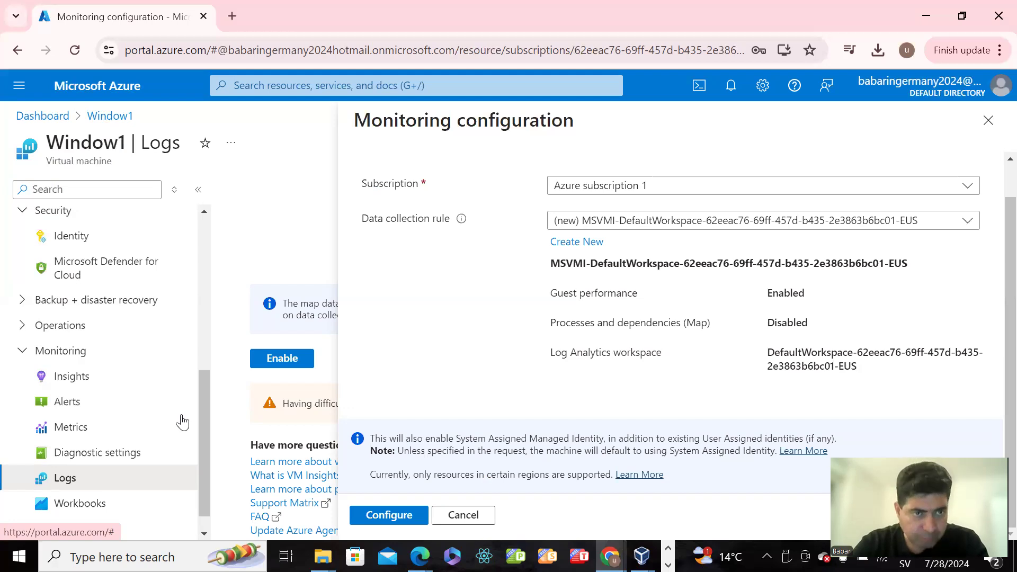
pyautogui.click(469, 515)
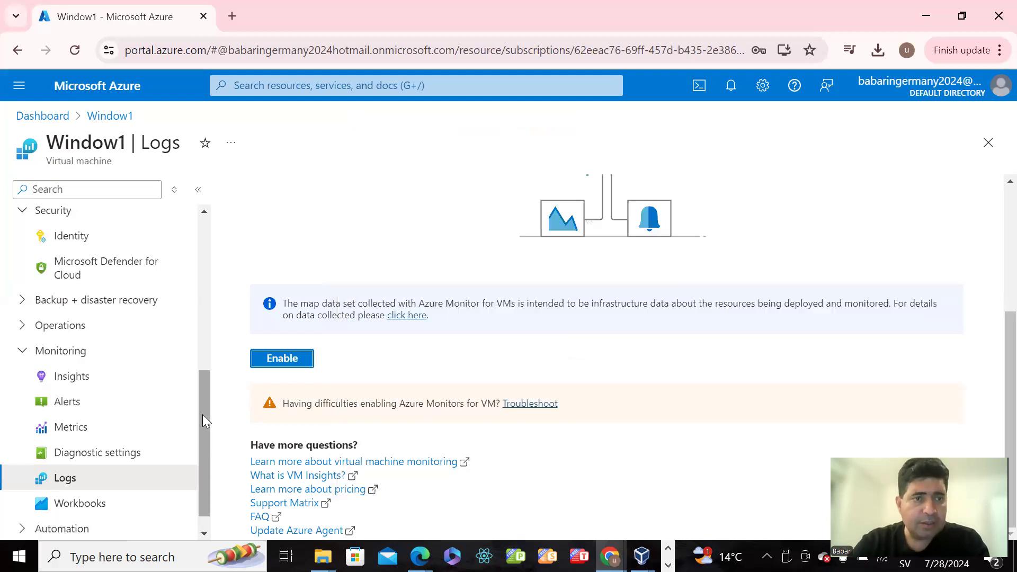
# Step: Open Window1's Bastion page and examine the description of its RDP and SSH connectivity
pyautogui.click(203, 286)
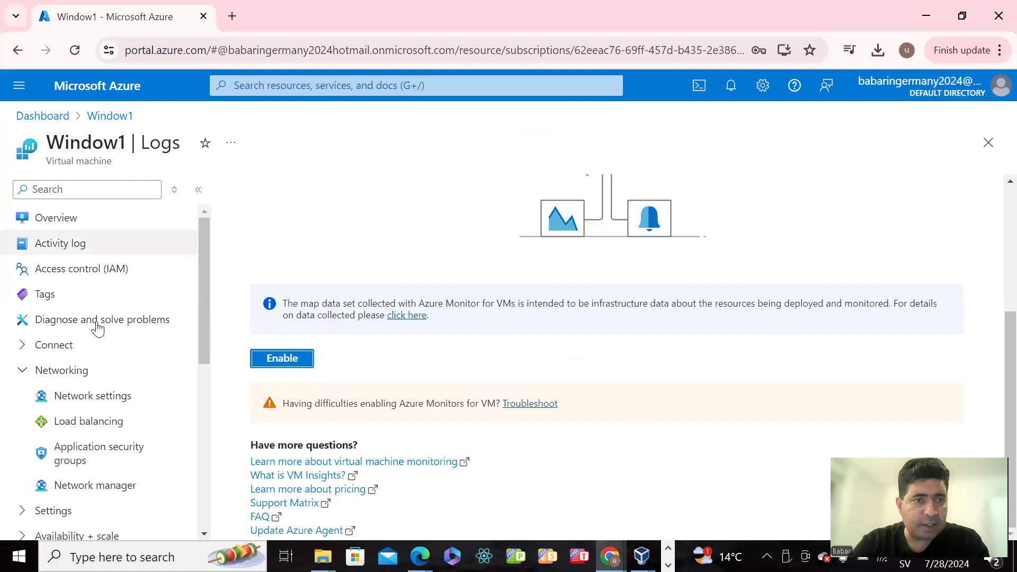
pyautogui.click(63, 350)
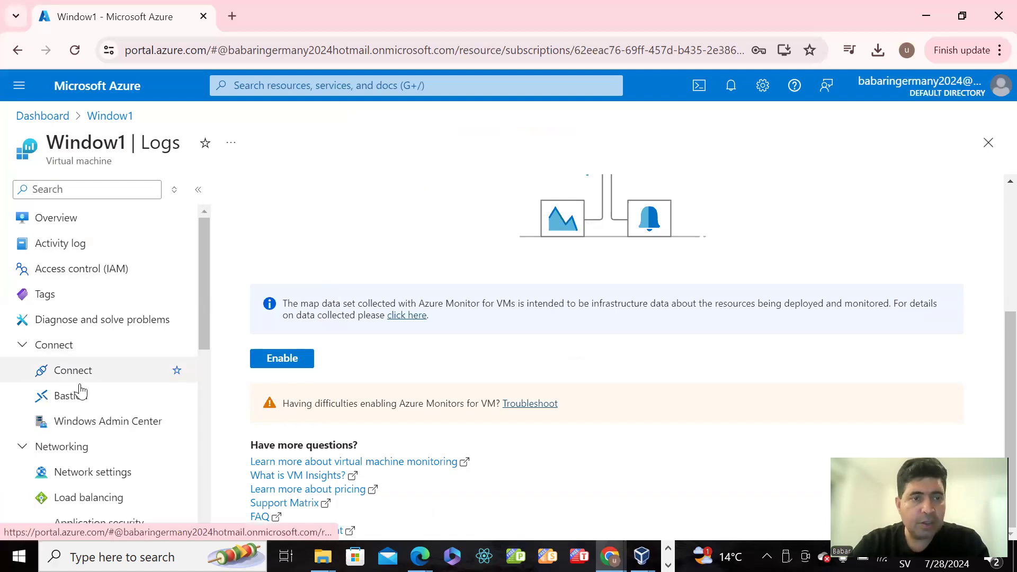
pyautogui.click(72, 401)
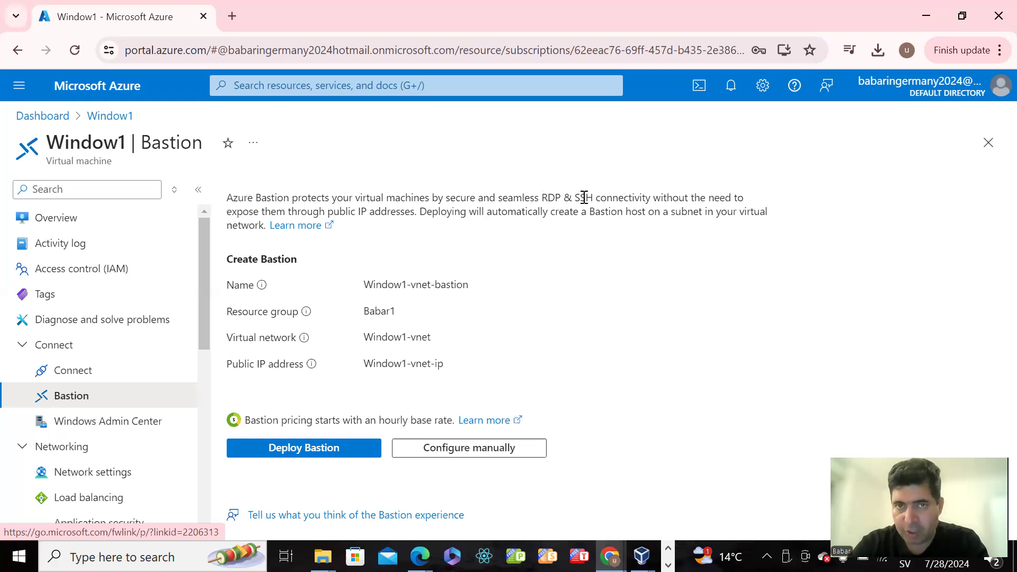
pyautogui.doubleClick(543, 197)
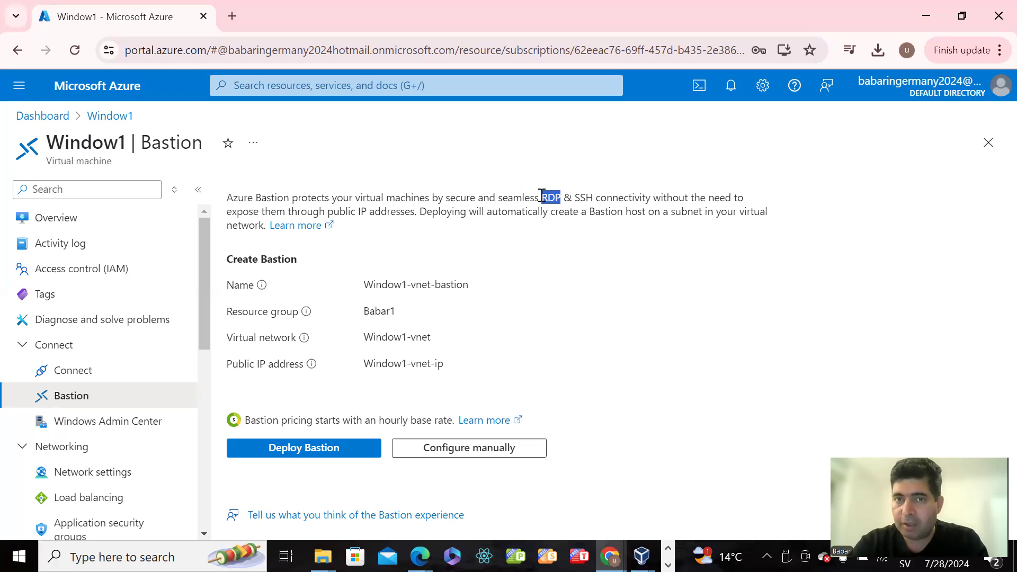
pyautogui.click(589, 196)
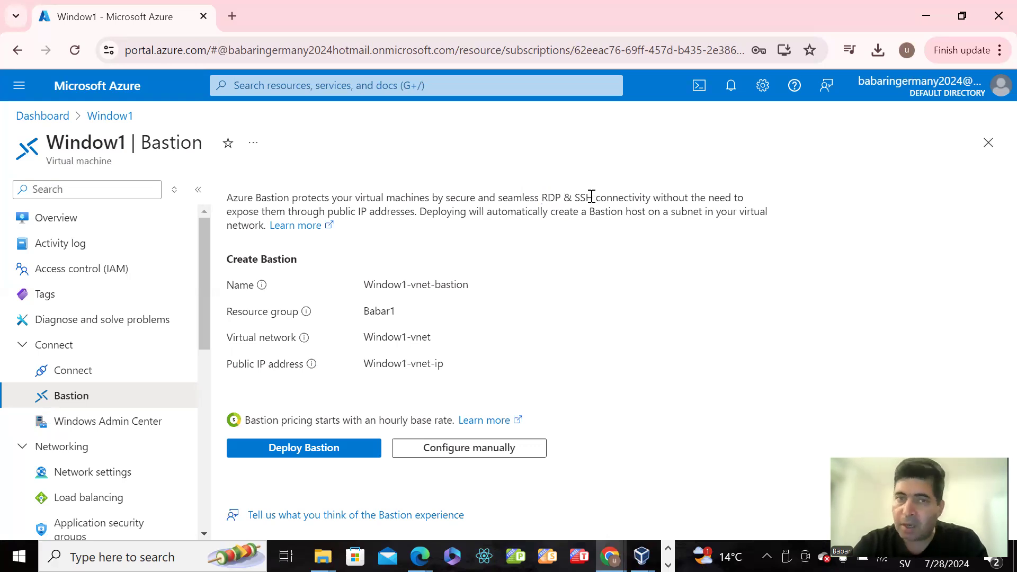
pyautogui.moveTo(592, 197); pyautogui.dragTo(575, 196)
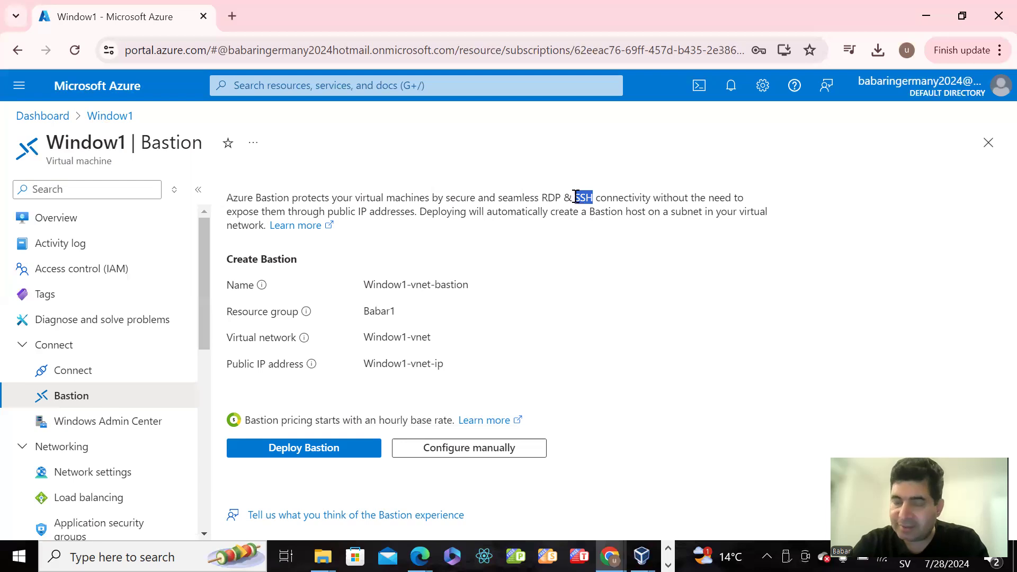
pyautogui.click(565, 266)
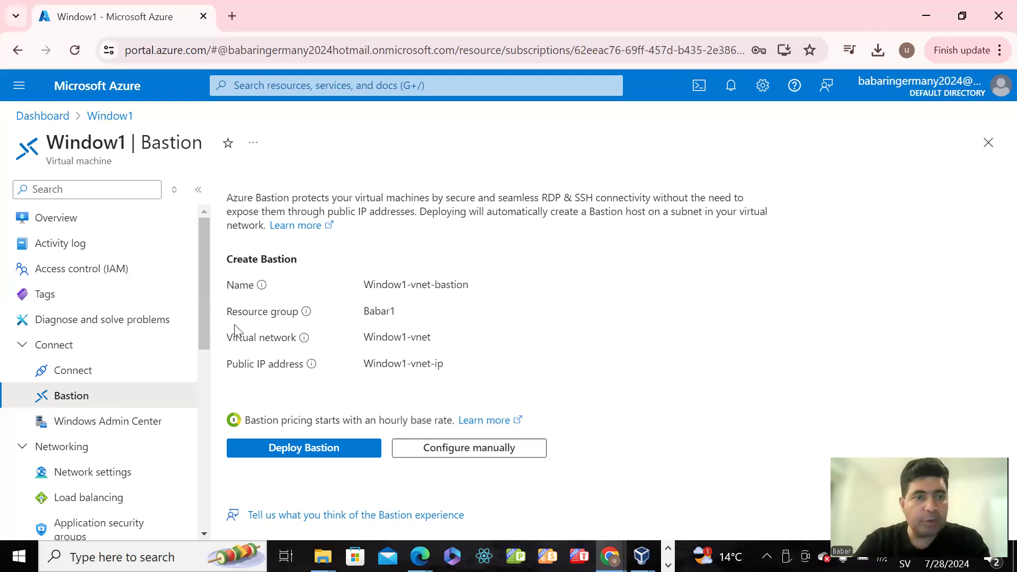
# Step: Download the native RDP file for connecting to Window1 through its public IP address
pyautogui.click(113, 371)
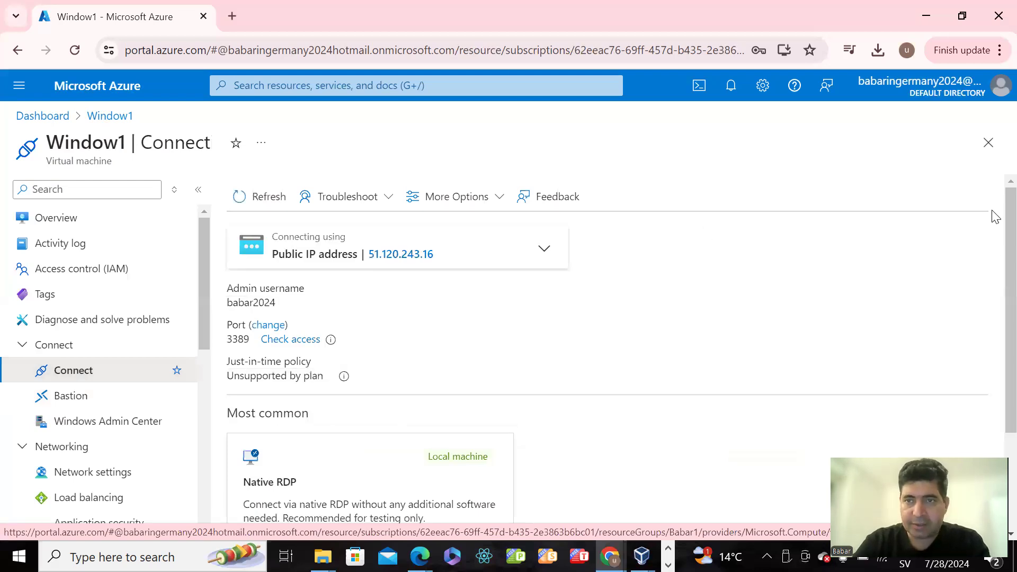
pyautogui.scroll(-3, 606, 379)
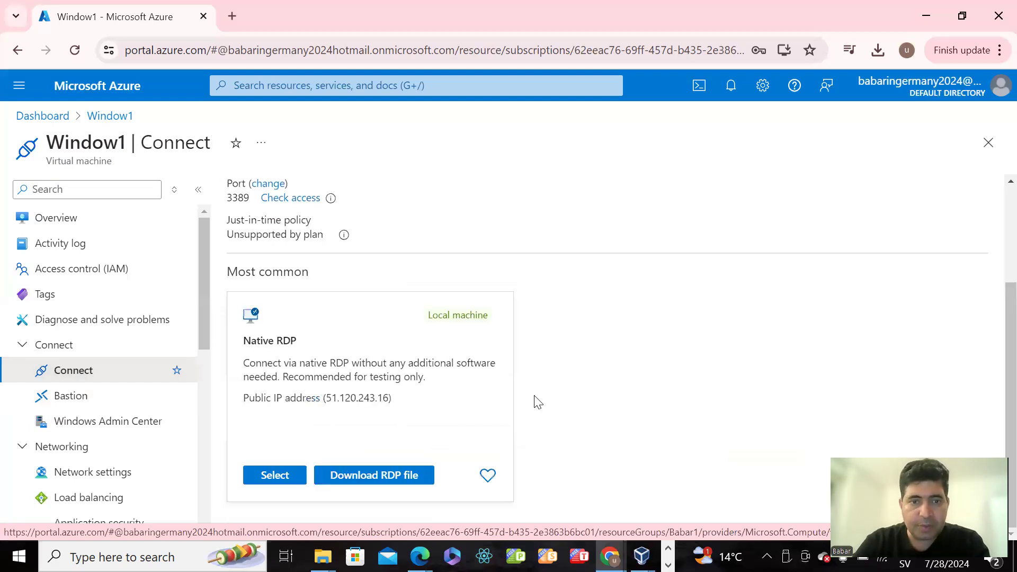
pyautogui.click(370, 481)
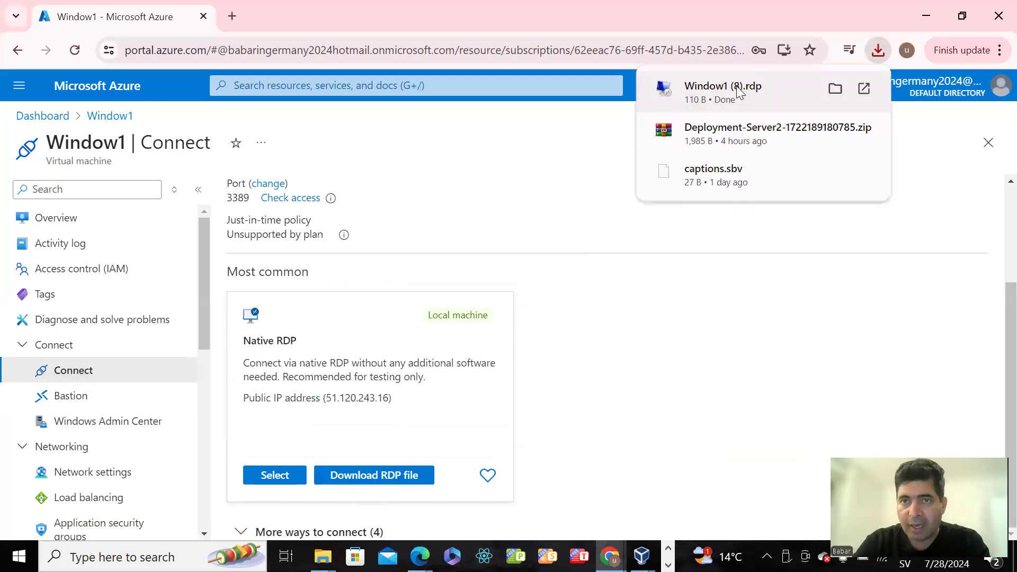
# Step: Open the downloaded Window1 RDP file and connect, suppressing future connection prompts and keeping clipboard and printer access allowed
pyautogui.click(737, 93)
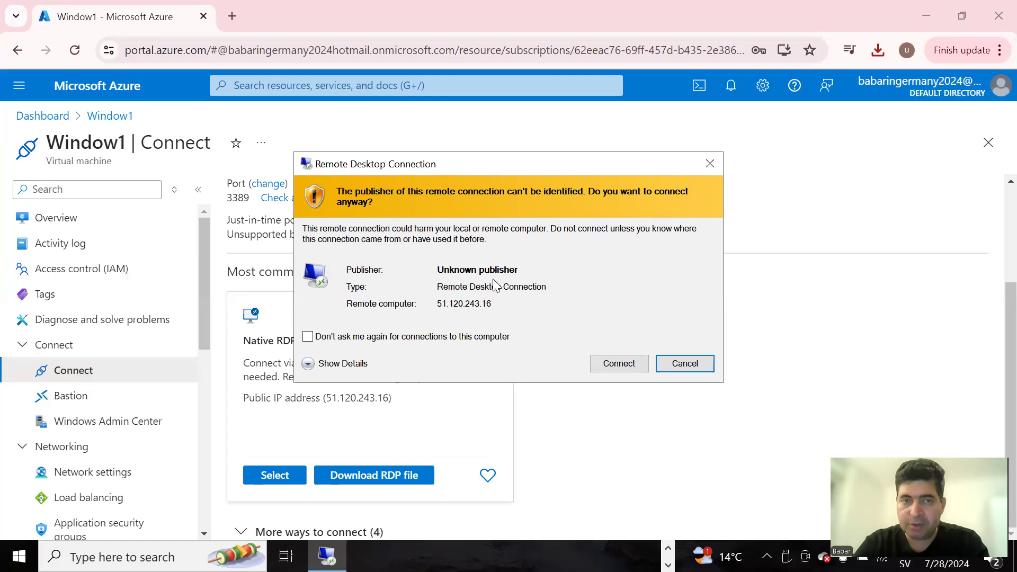
pyautogui.click(308, 338)
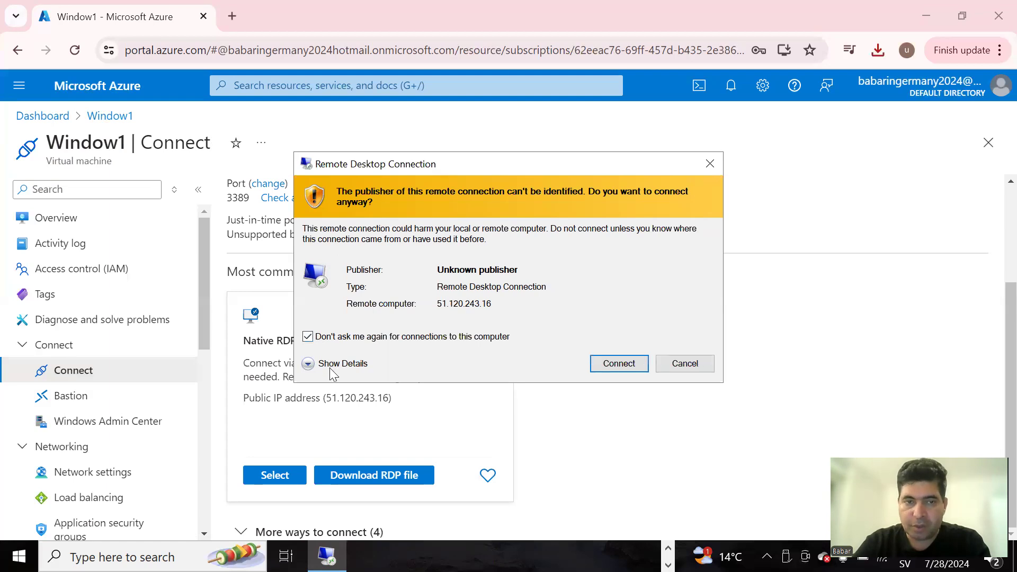
pyautogui.click(331, 365)
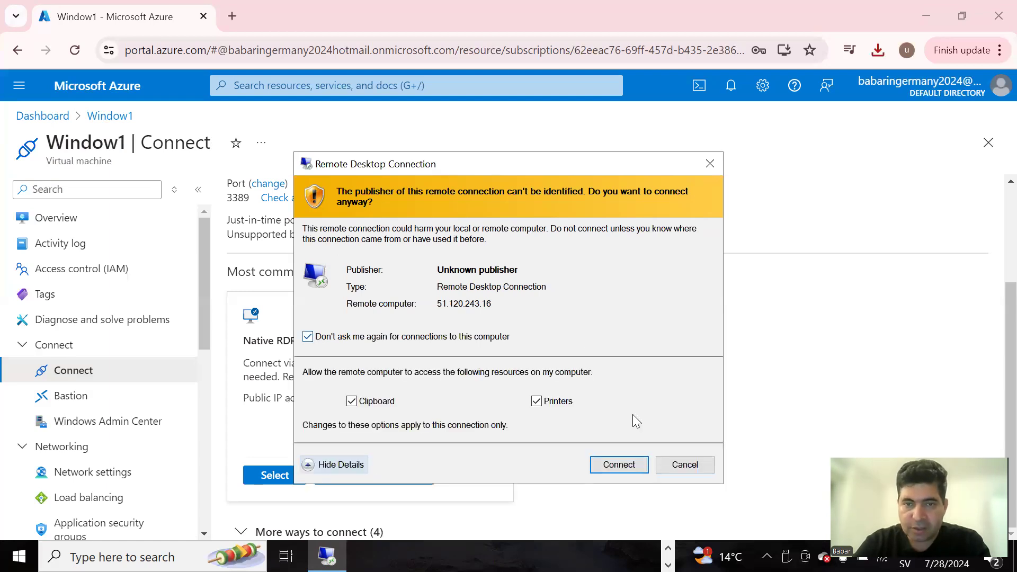
pyautogui.click(614, 469)
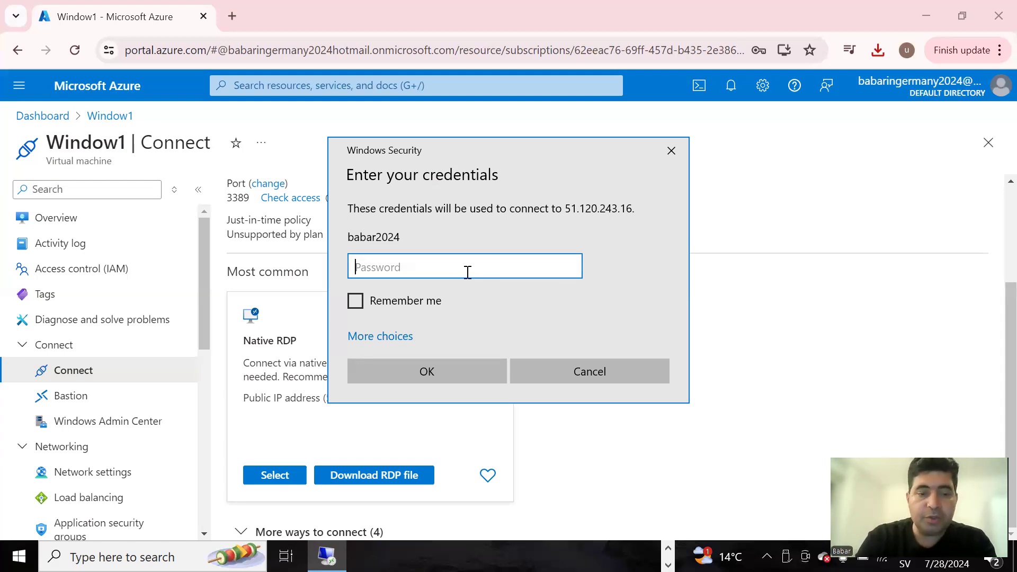
# Step: Enter the account password for the remote computer and submit the credentials to sign in to the Window1 desktop
pyautogui.write('•••••')
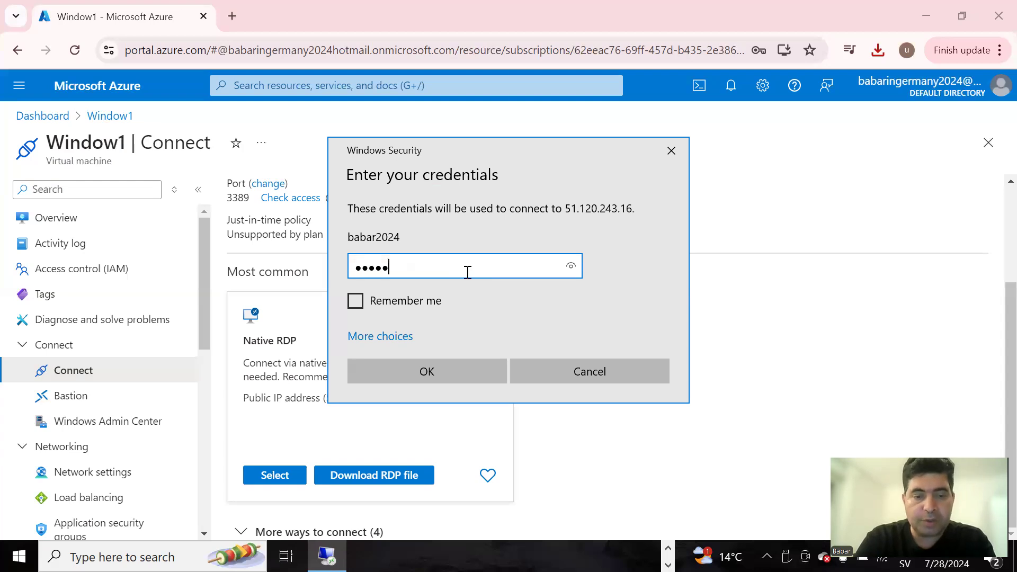
pyautogui.write('••••')
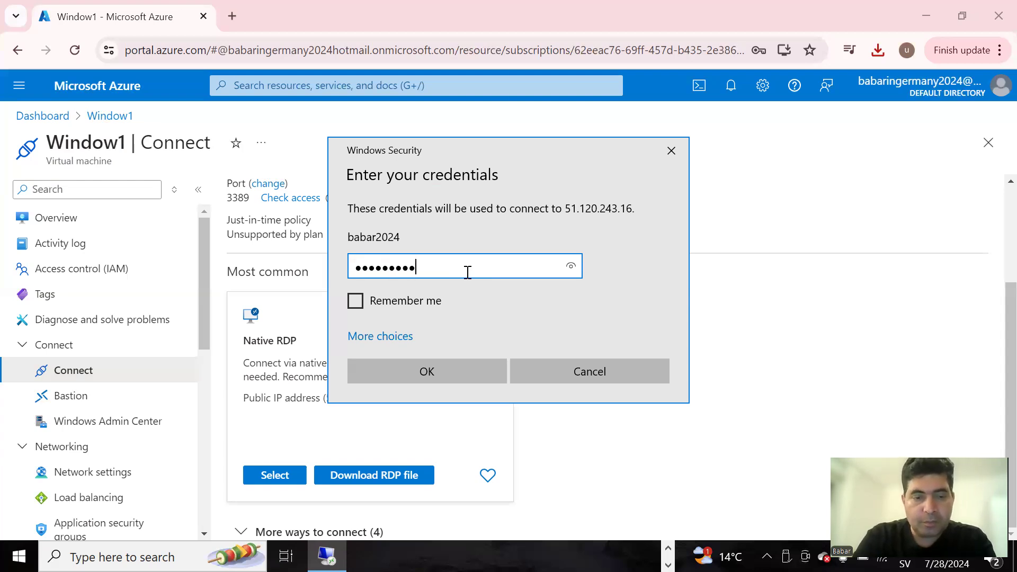
pyautogui.write('•••')
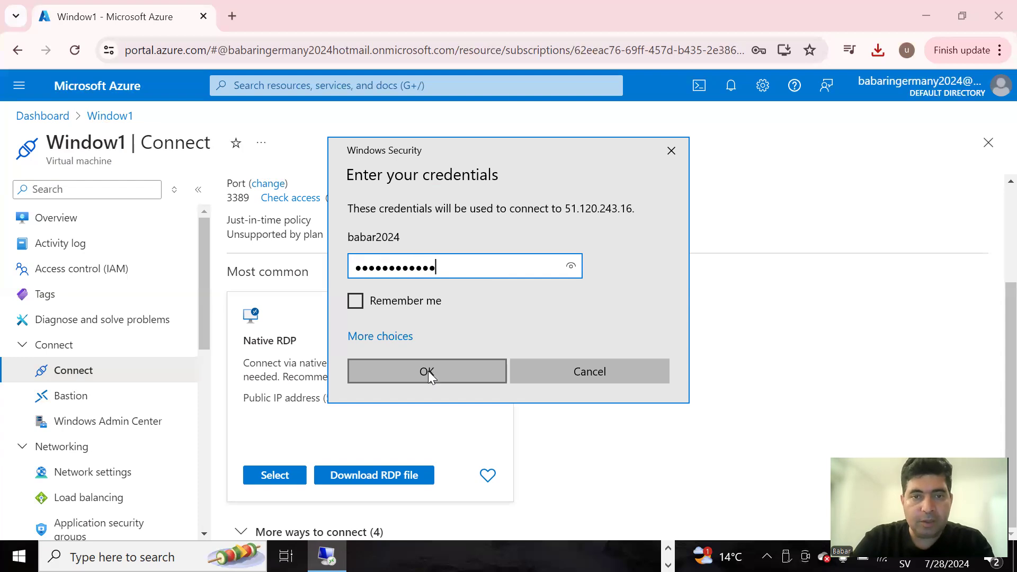
pyautogui.click(428, 371)
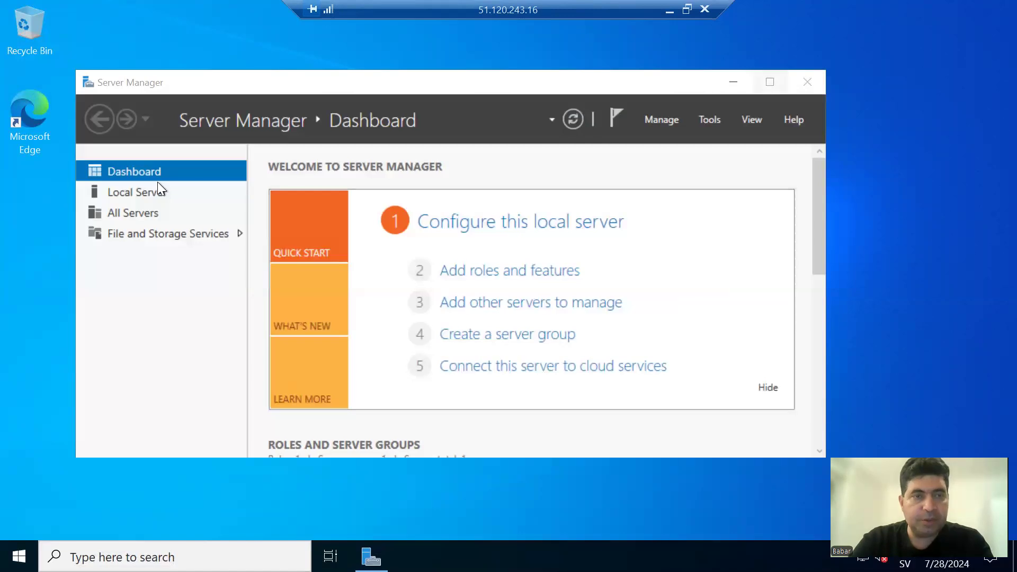
# Step: Look through Server Manager's Local Server, All Servers and File and Storage Services pages, and glance at its available tools
pyautogui.click(119, 192)
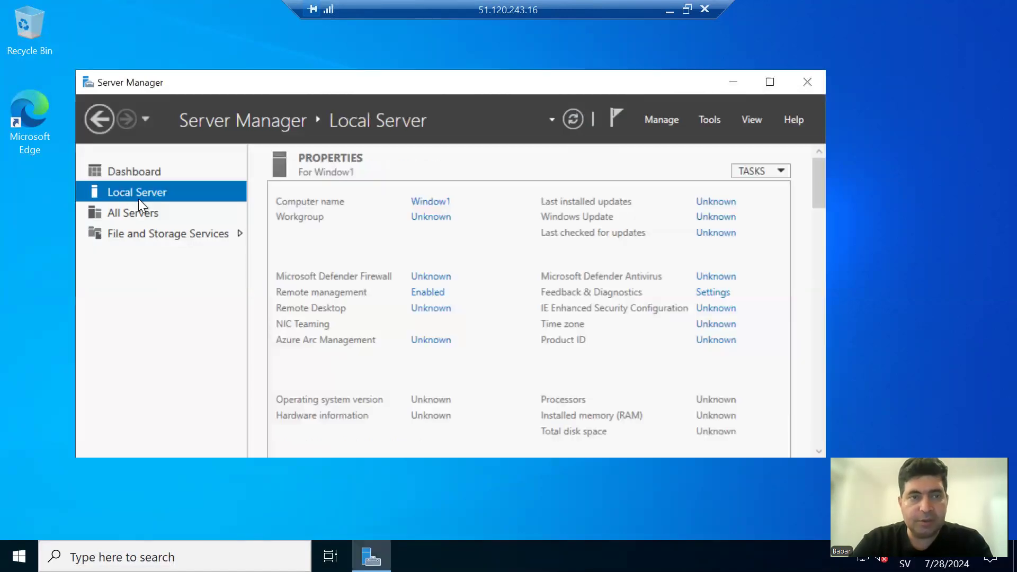
pyautogui.click(147, 212)
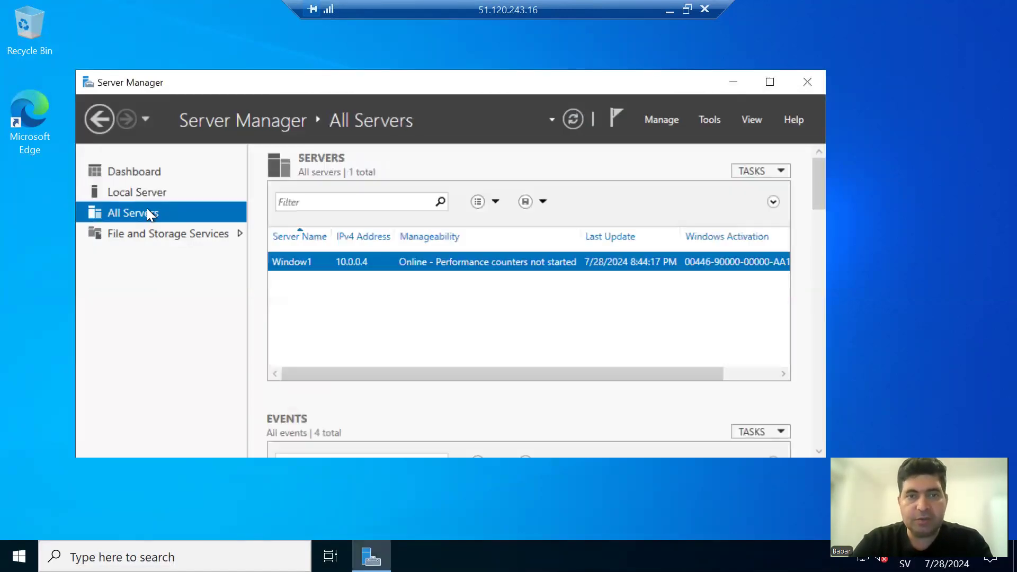
pyautogui.click(148, 234)
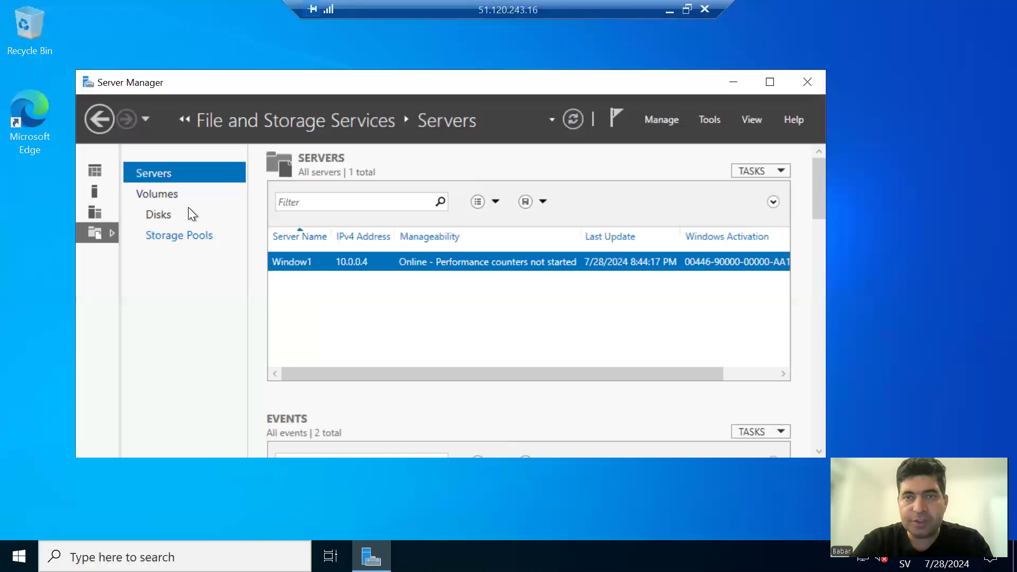
pyautogui.click(710, 117)
pyautogui.press('Escape')
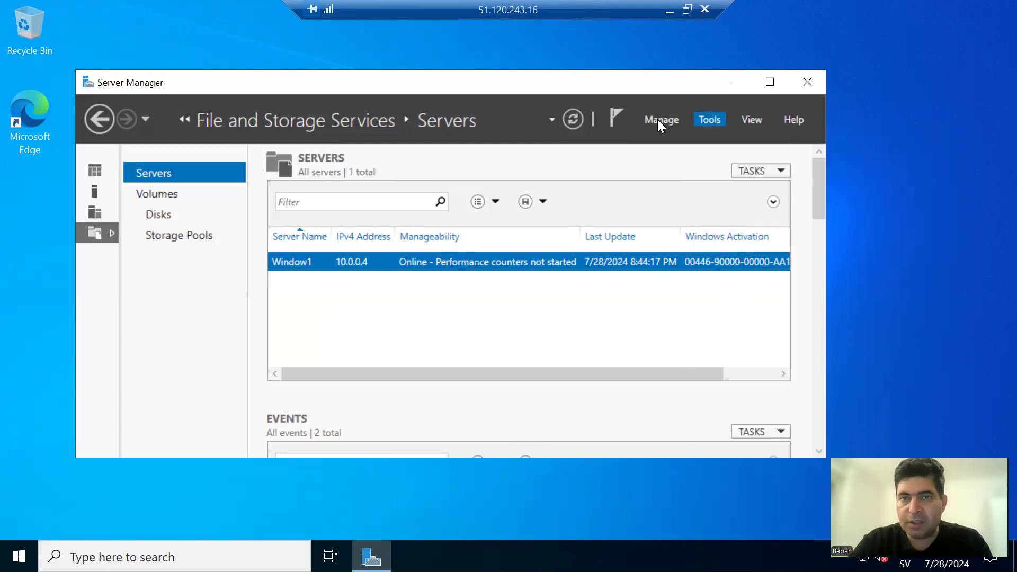
# Step: Start the Add Roles and Features Wizard and proceed to server roles with a role-based installation on Window1
pyautogui.click(657, 119)
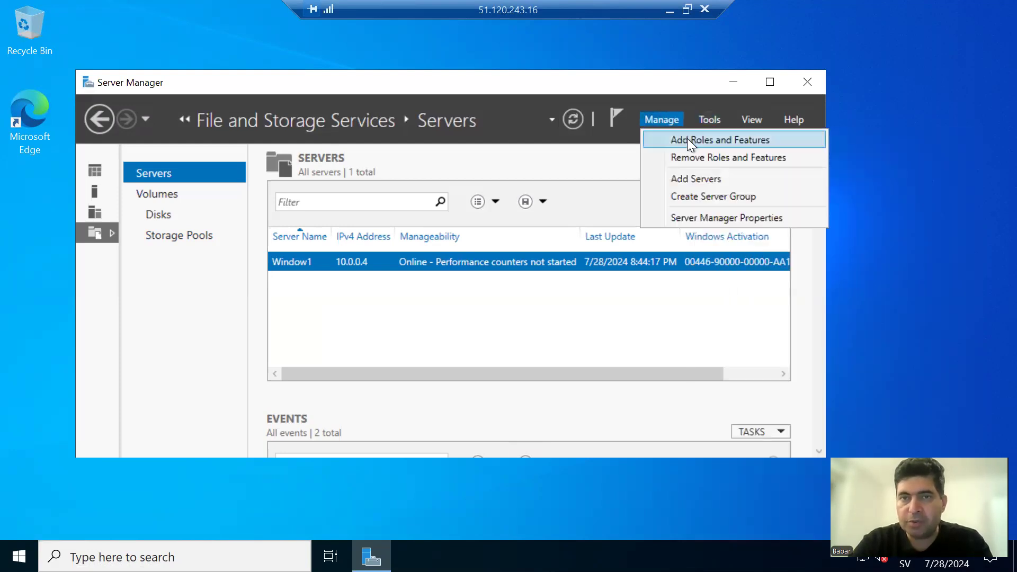
pyautogui.click(688, 140)
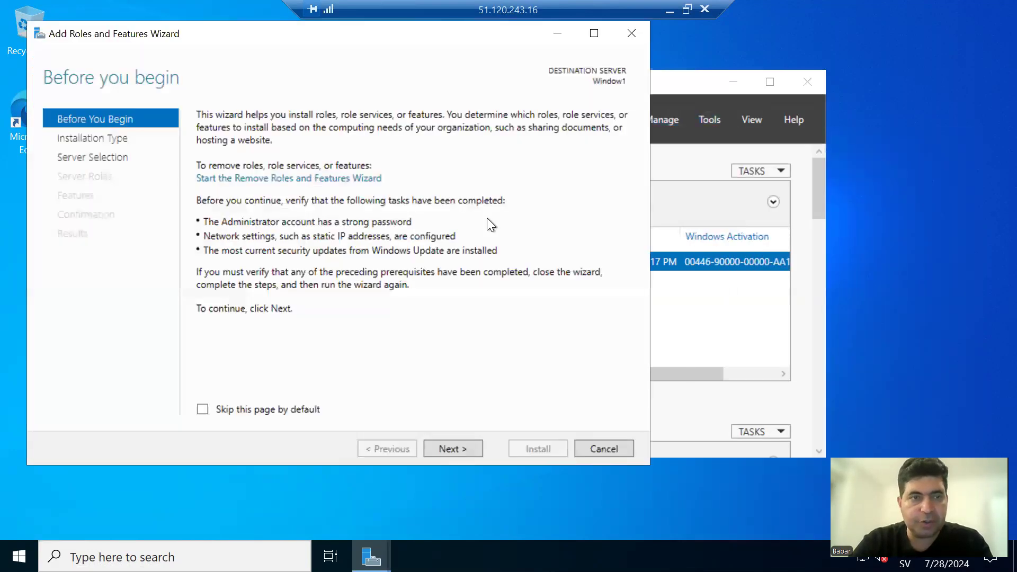
pyautogui.click(440, 446)
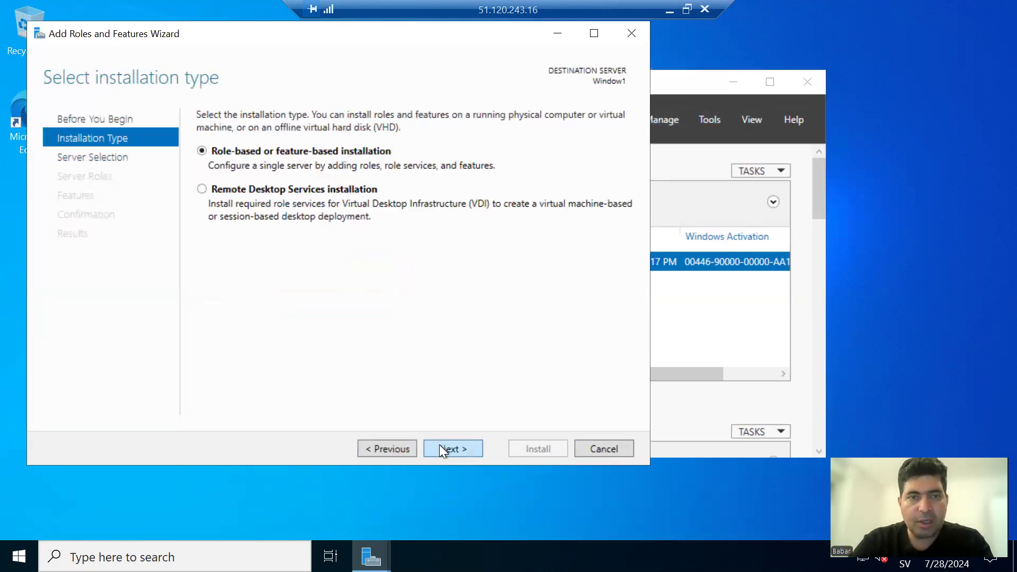
pyautogui.click(440, 447)
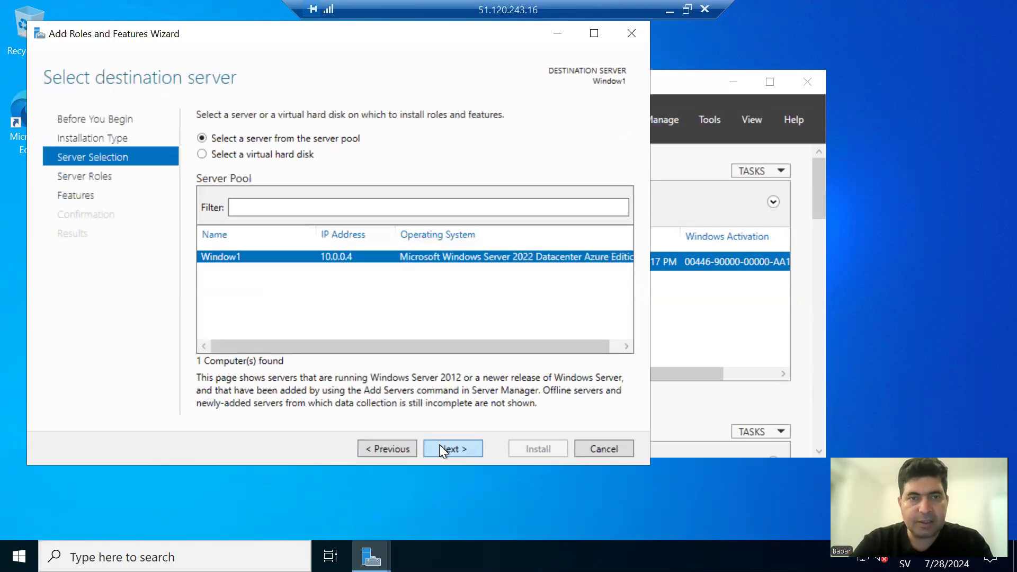
pyautogui.click(440, 448)
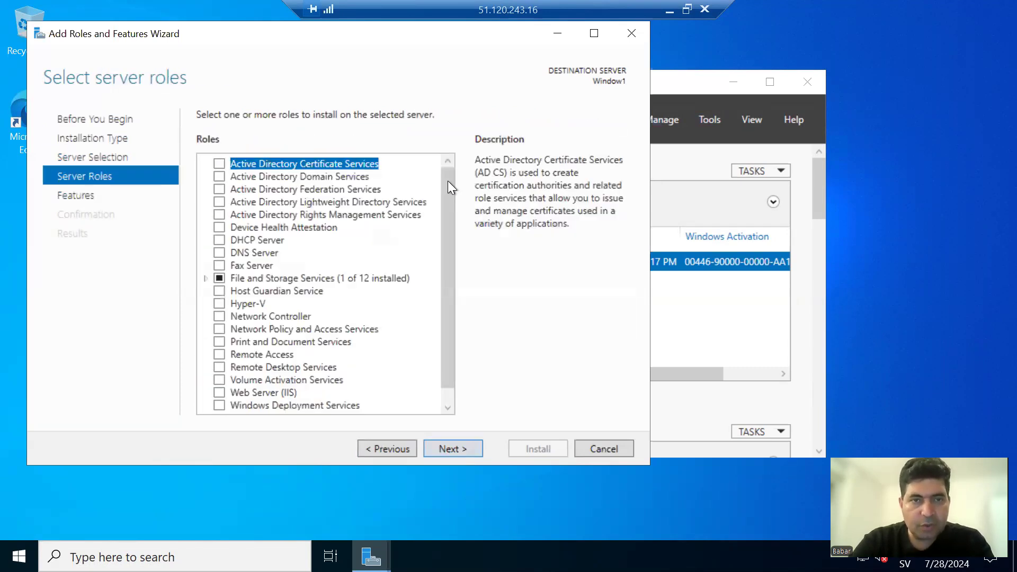
# Step: Examine the server roles and features available for installation, and cancel the wizard without selecting any
pyautogui.scroll(-1, 449, 209)
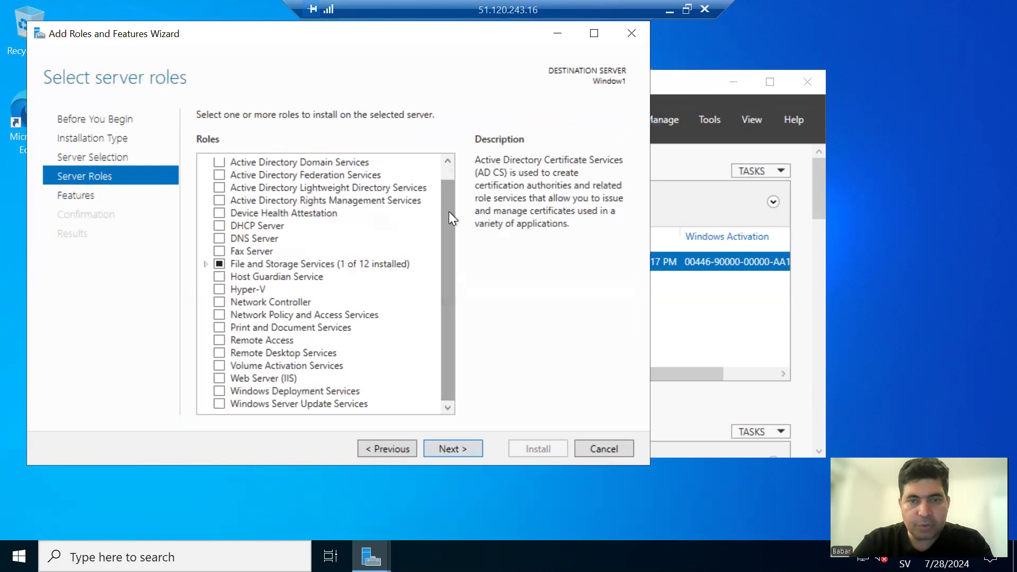
pyautogui.scroll(1, 449, 189)
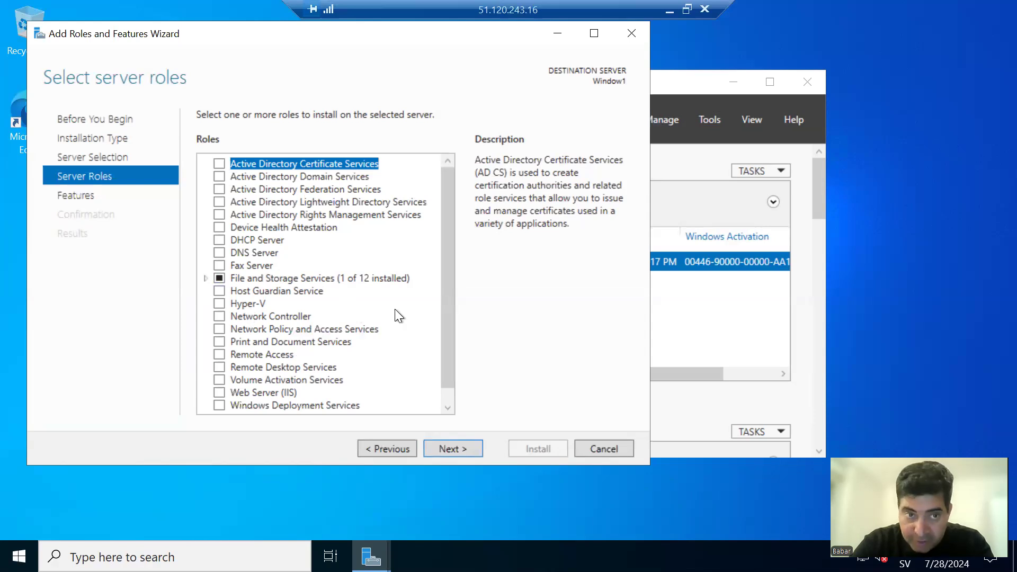
pyautogui.scroll(-1, 449, 348)
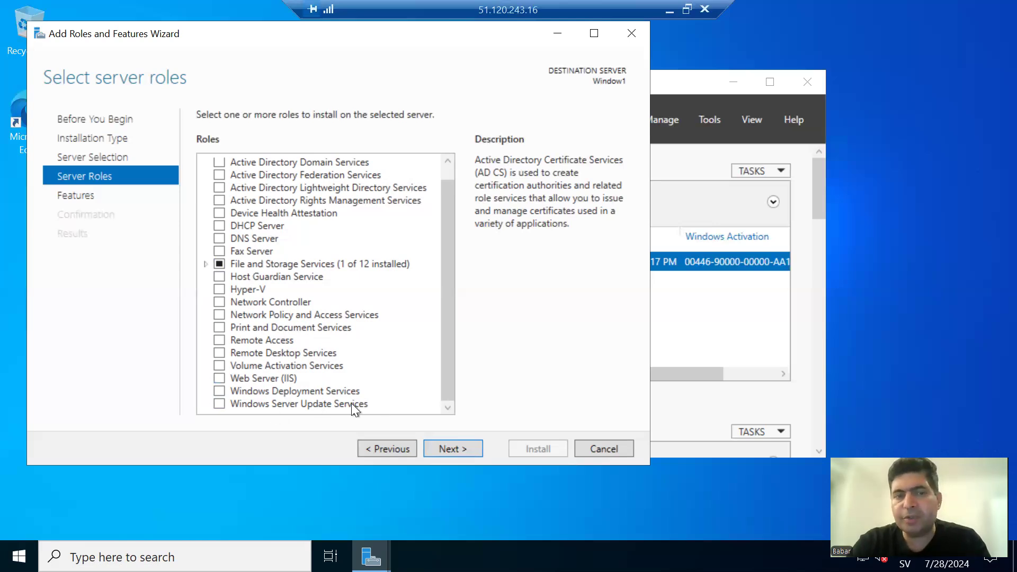
pyautogui.moveTo(443, 369); pyautogui.dragTo(437, 198)
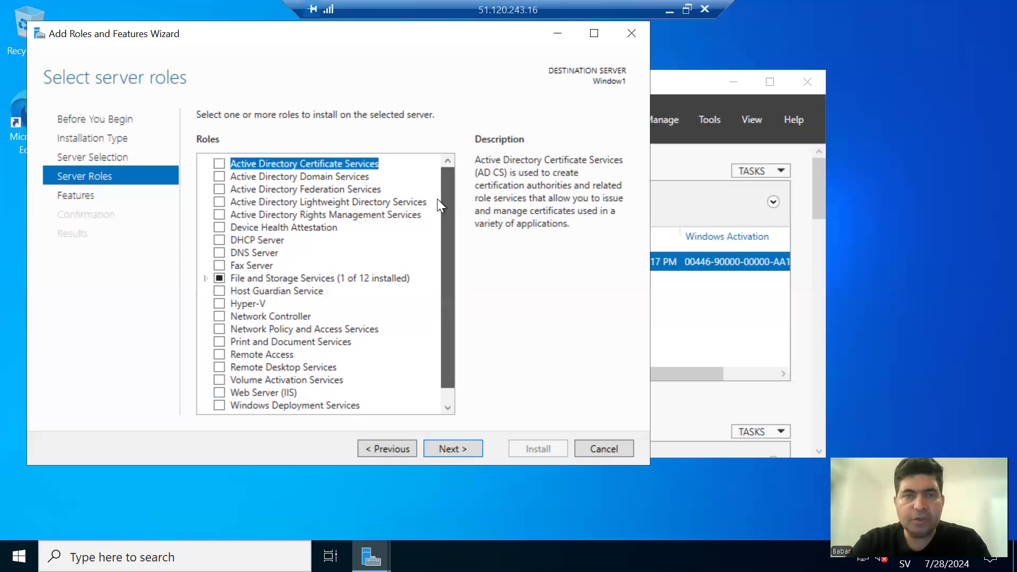
pyautogui.click(81, 195)
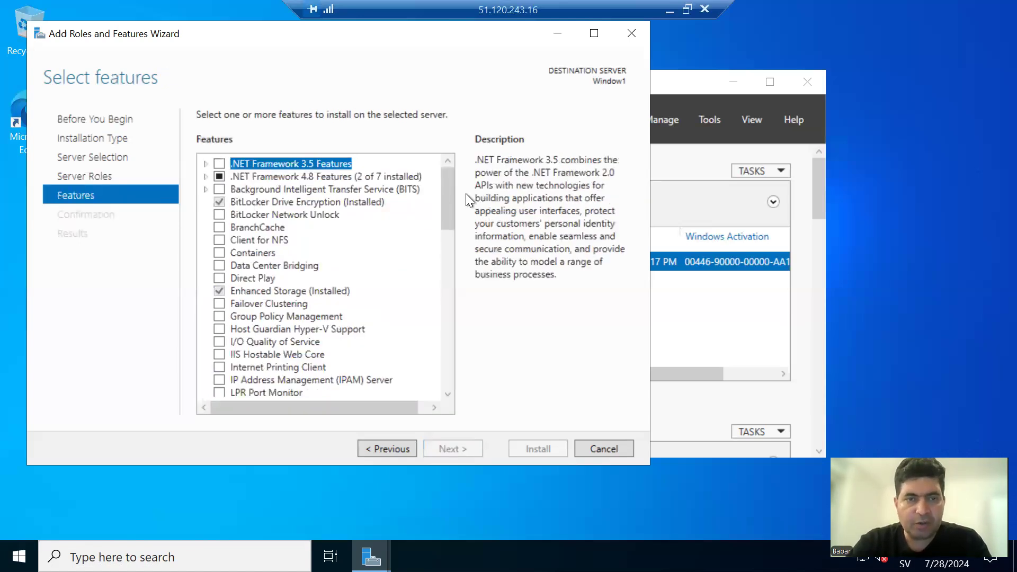
pyautogui.click(443, 265)
pyautogui.click(448, 360)
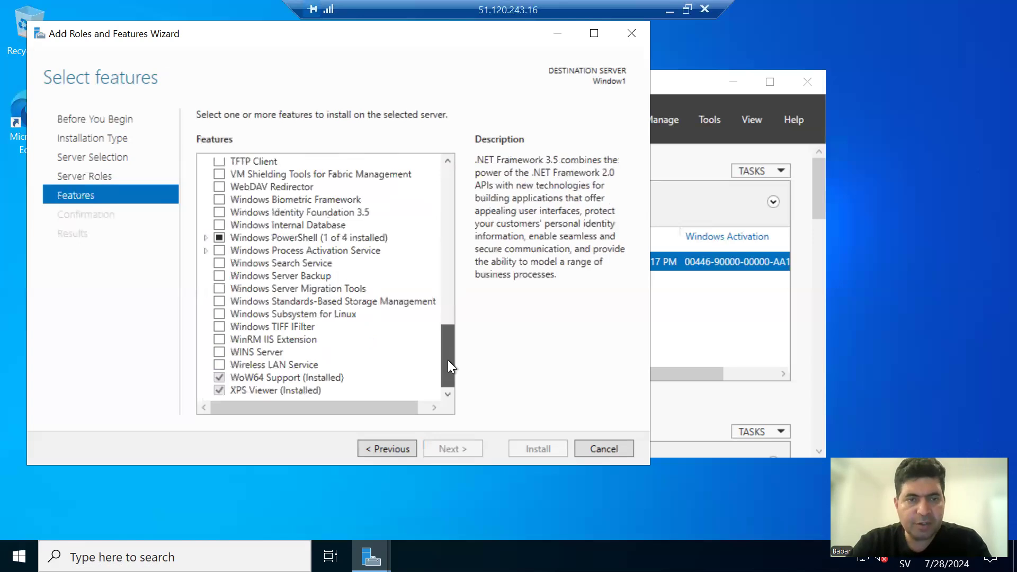
pyautogui.click(589, 449)
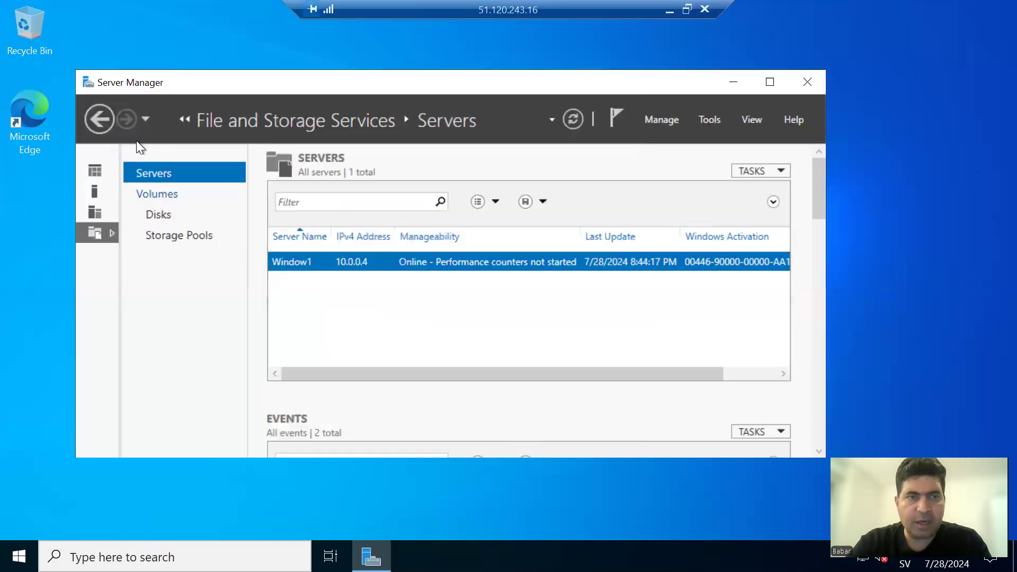
# Step: Return to the Server Manager dashboard, review the Local Server properties in a maximized window, and minimize it
pyautogui.click(103, 122)
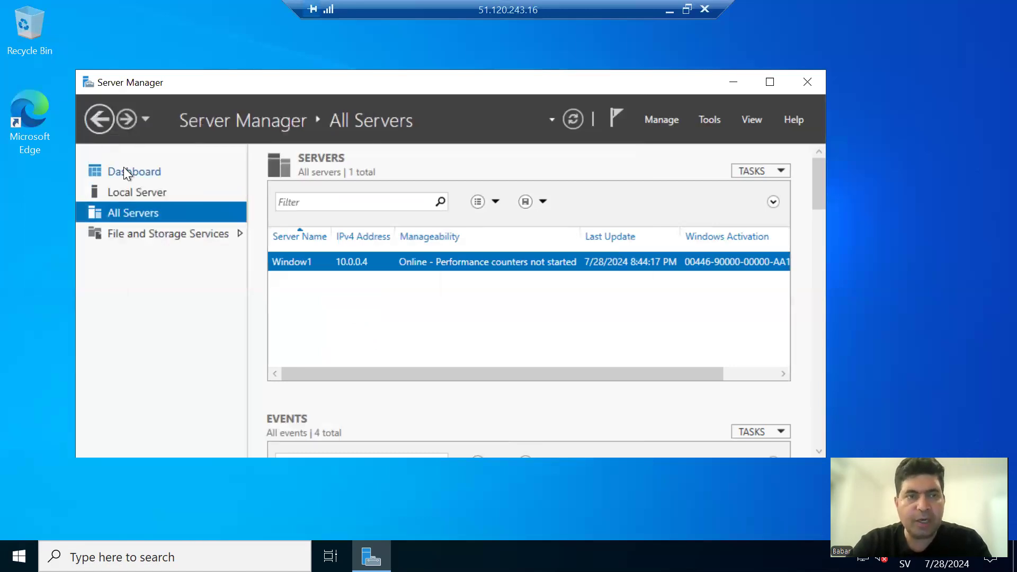
pyautogui.click(126, 172)
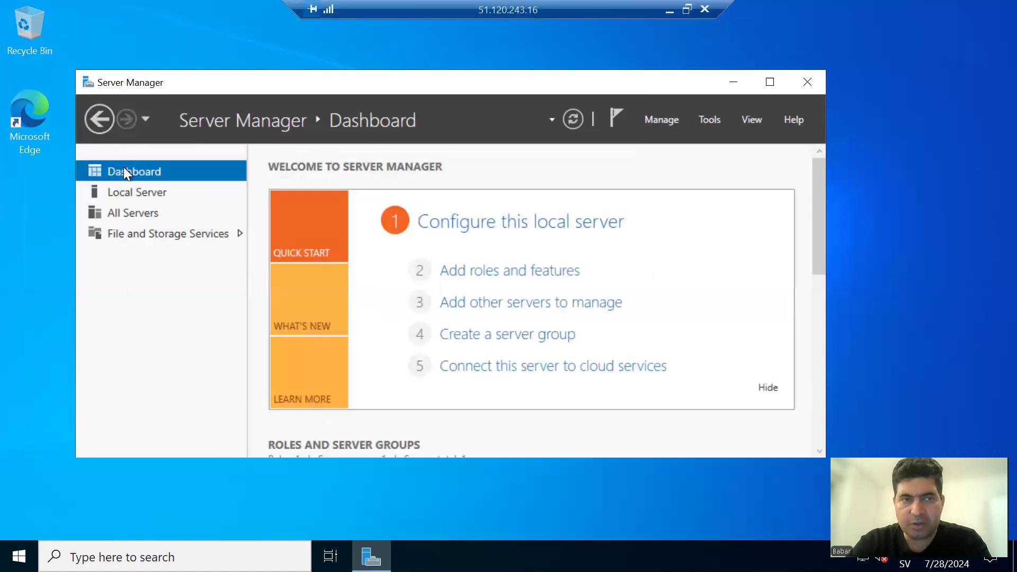
pyautogui.click(129, 189)
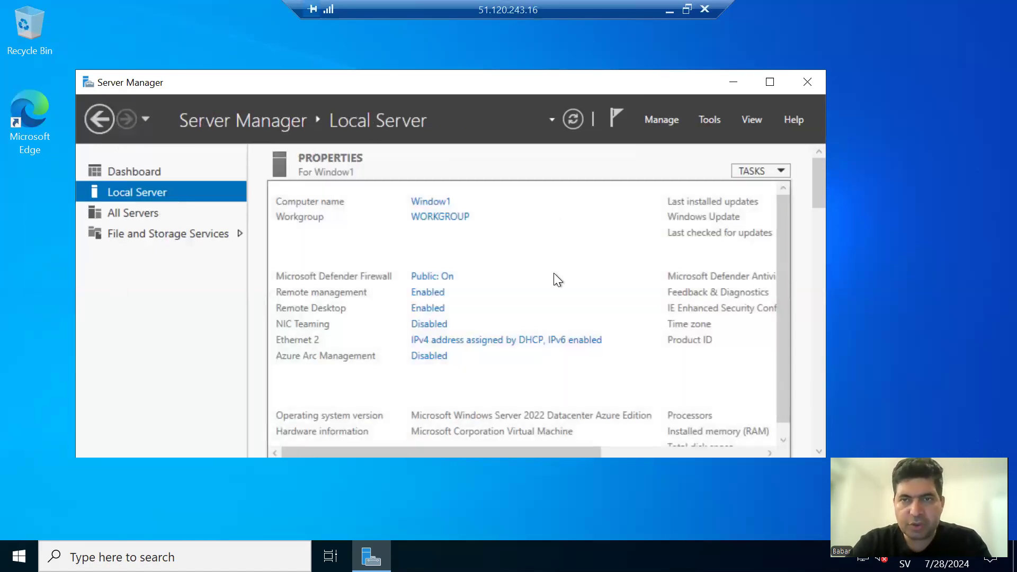
pyautogui.click(770, 82)
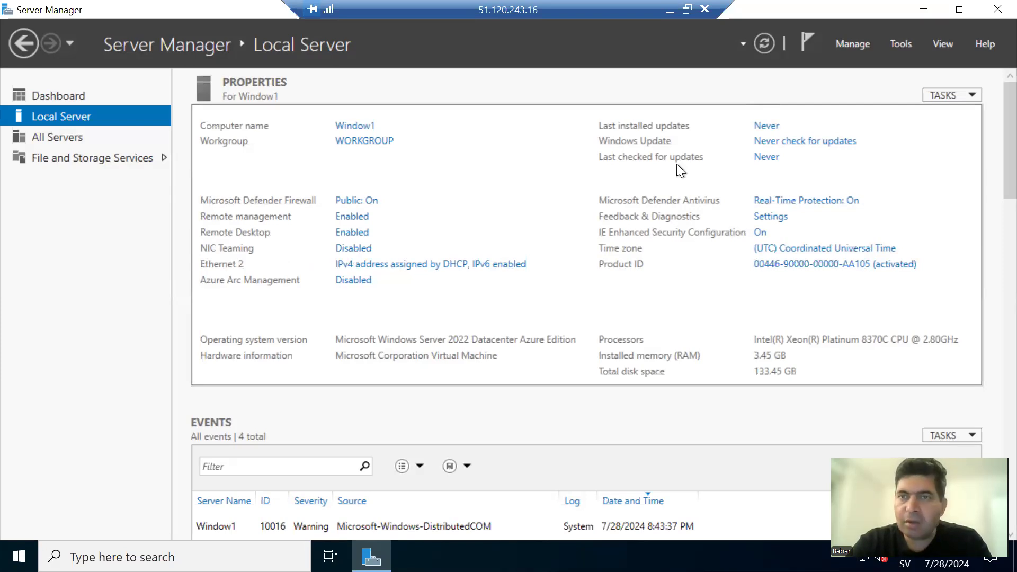
pyautogui.click(924, 8)
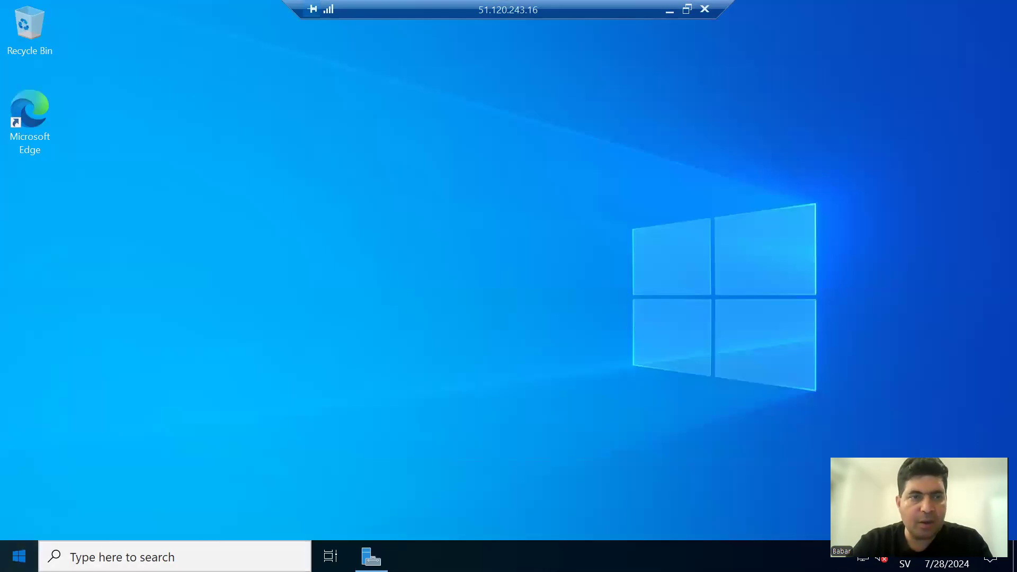
# Step: Search the remote Windows desktop for "pc", clear the search, and bring up Server Manager briefly before minimizing it
pyautogui.press('super')
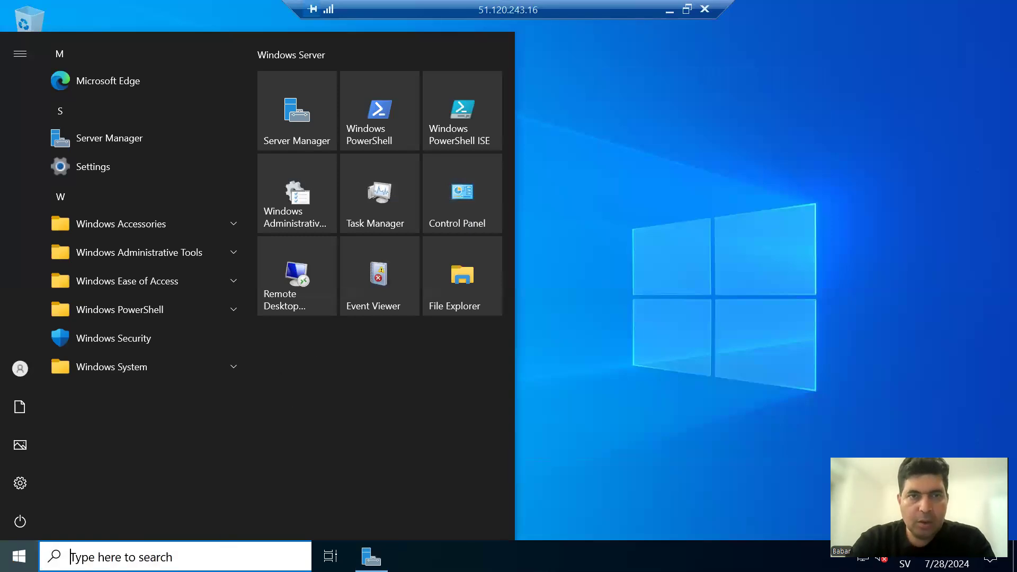
pyautogui.click(207, 543)
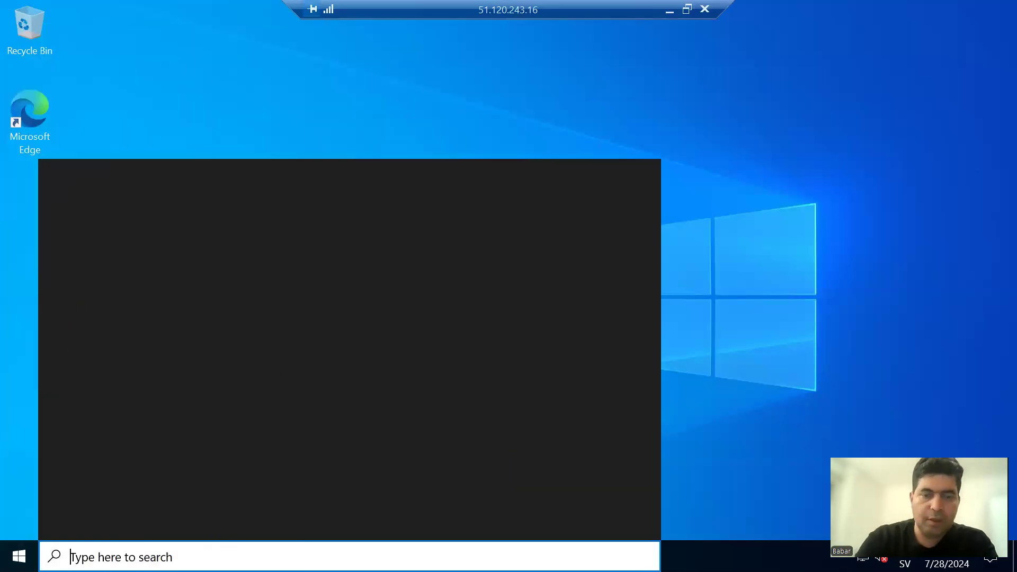
pyautogui.write('pc')
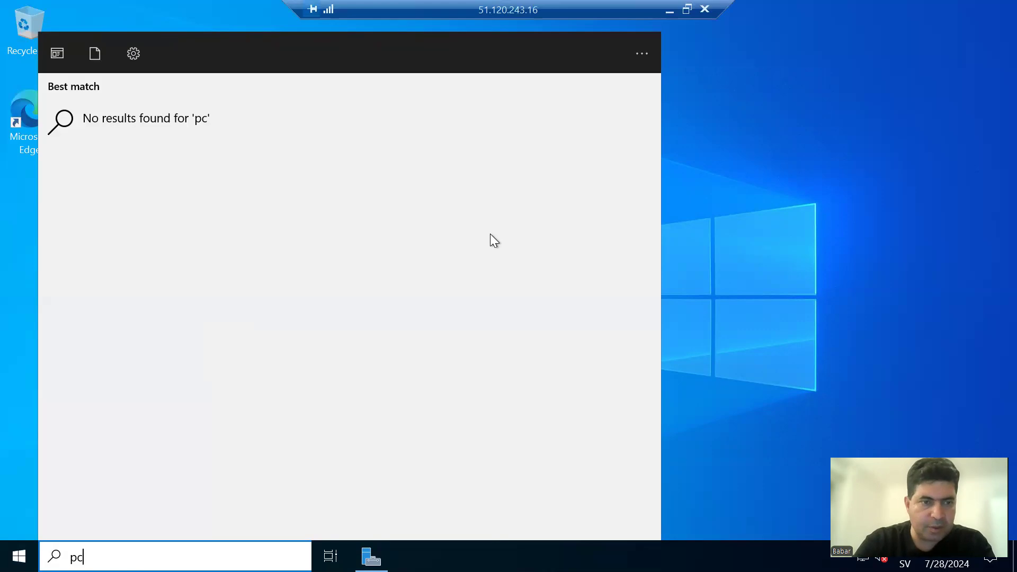
pyautogui.press('BackSpace')
pyautogui.press('BackSpace')
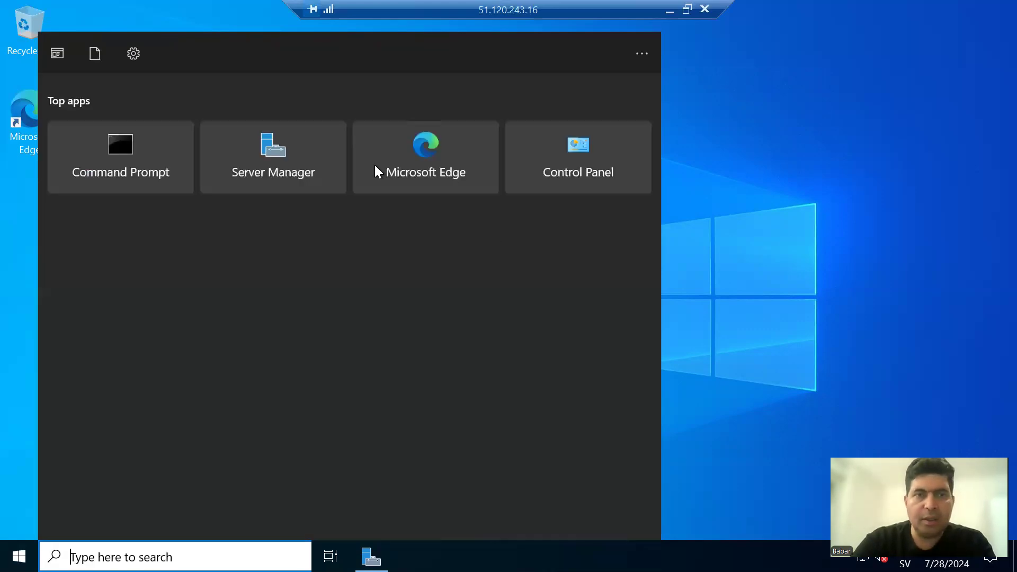
pyautogui.click(298, 165)
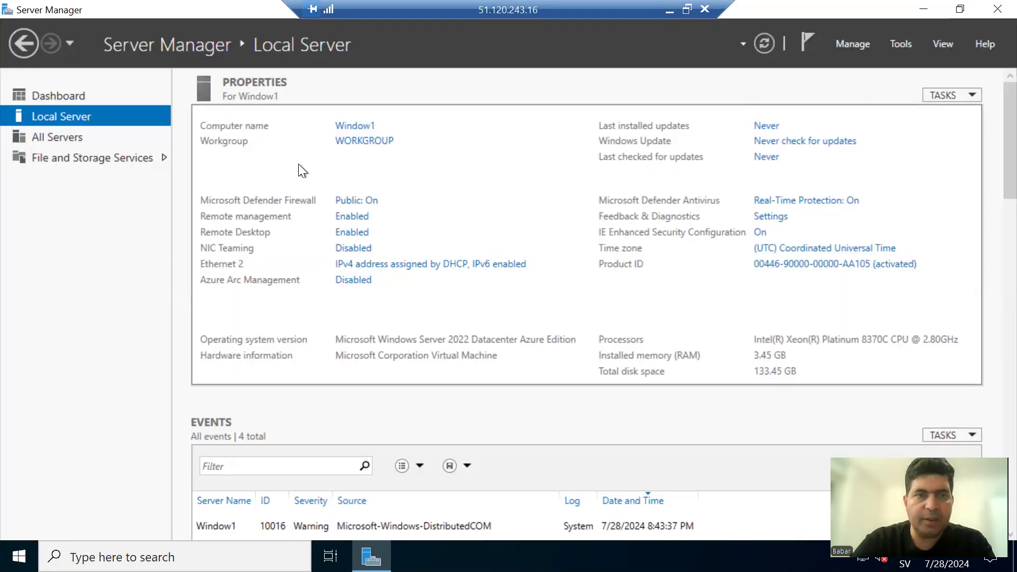
pyautogui.click(925, 10)
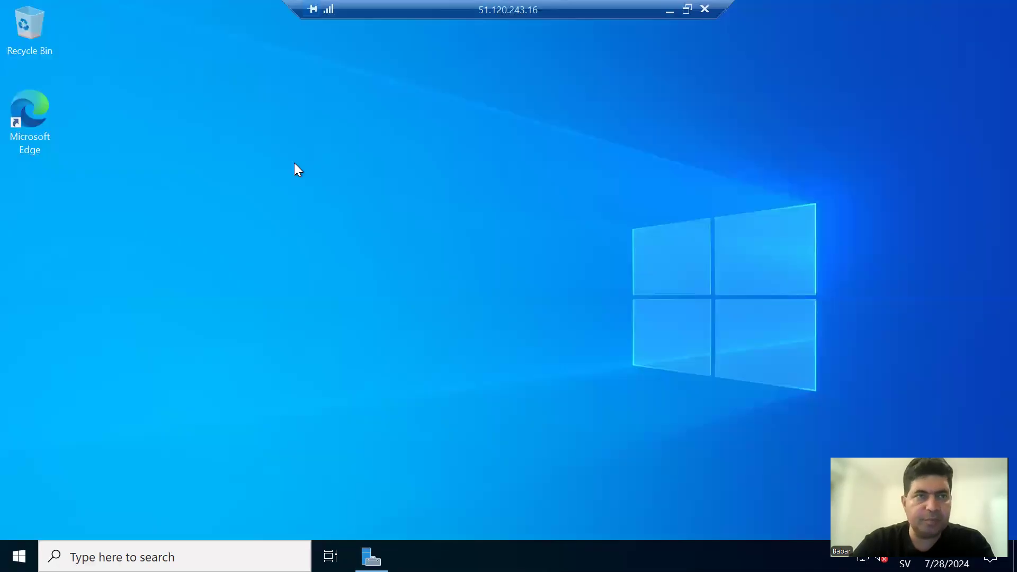
# Step: Open the system properties of This PC from a File Explorer window
pyautogui.doubleClick(18, 29)
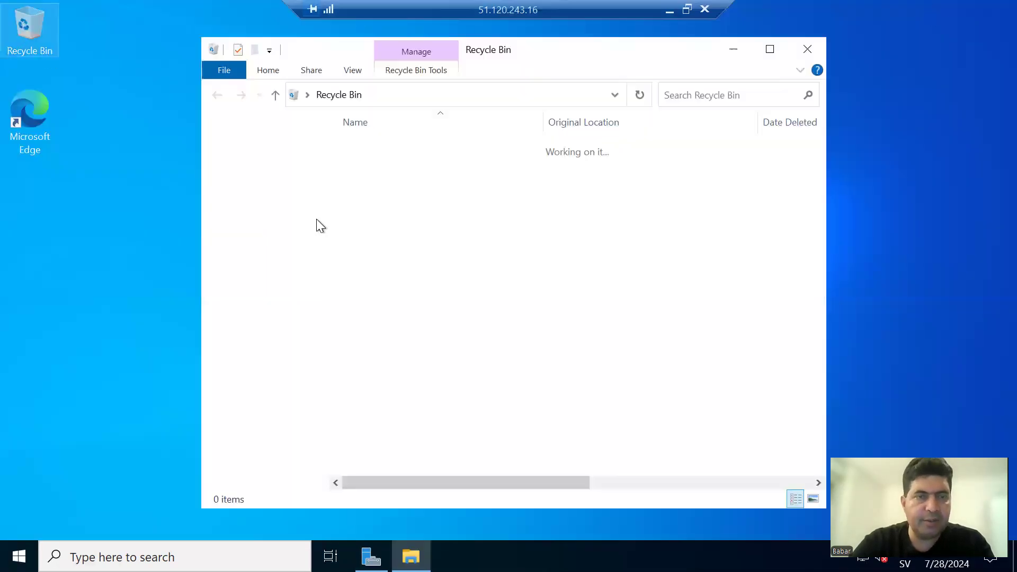
pyautogui.rightClick(262, 238)
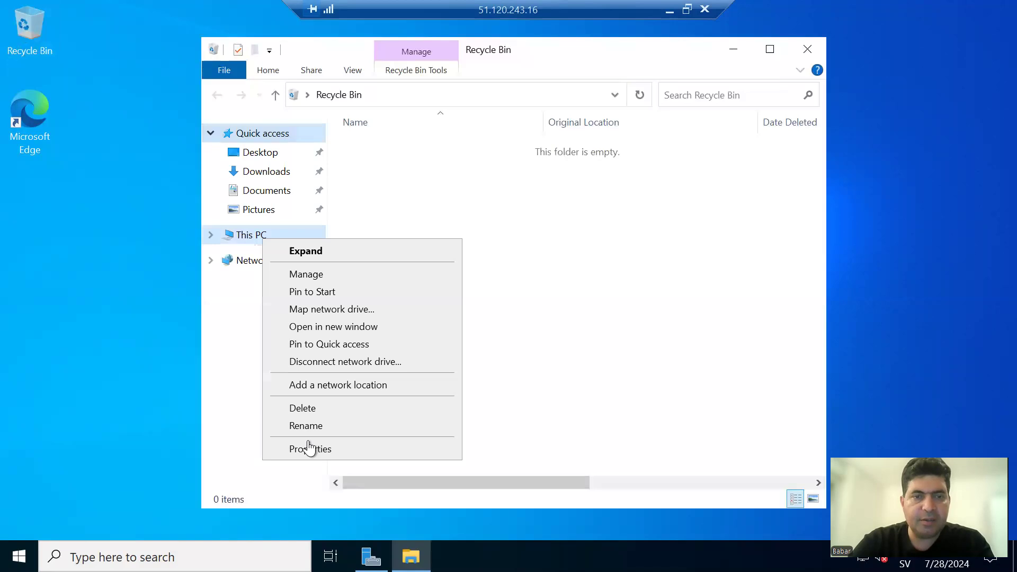
pyautogui.click(310, 448)
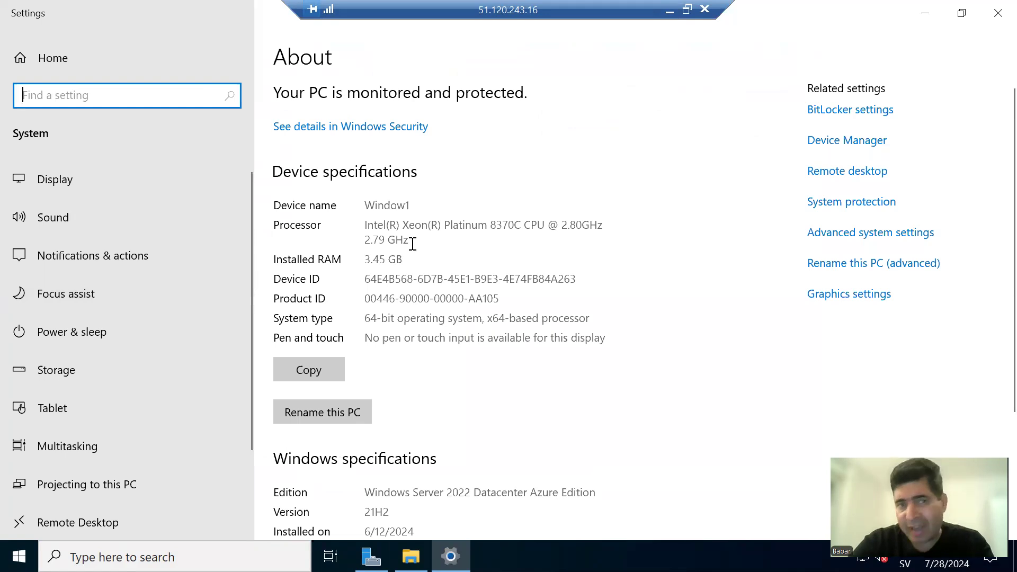
# Step: Examine the device name, processor, RAM, device ID and Windows edition in the device and Windows specifications
pyautogui.moveTo(421, 204); pyautogui.dragTo(283, 197)
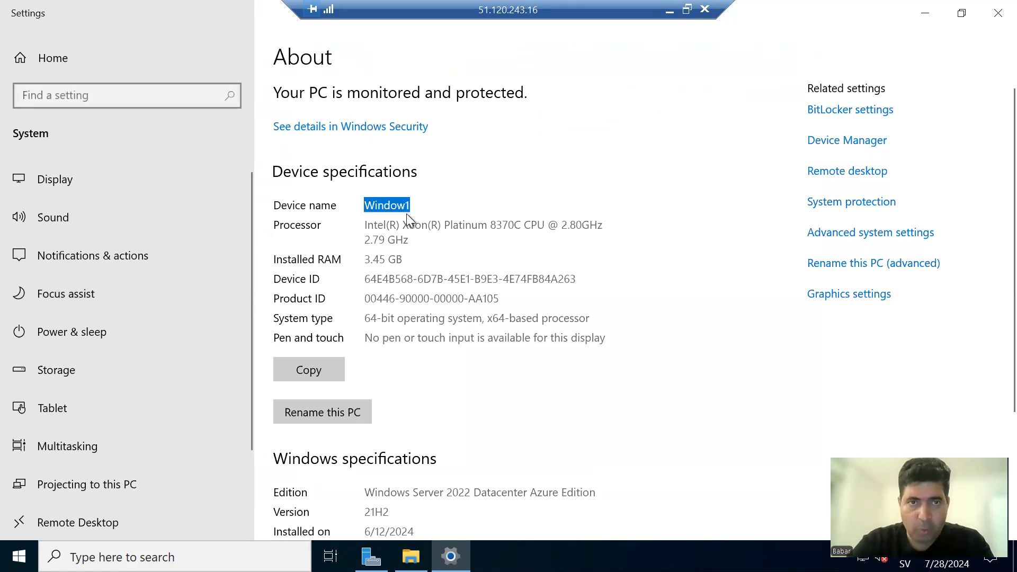
pyautogui.click(430, 279)
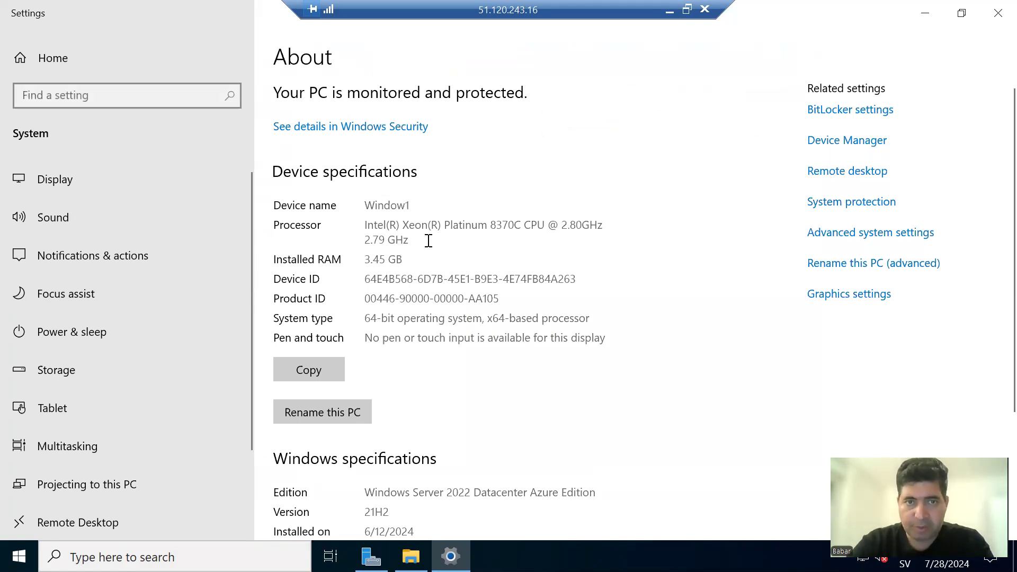
pyautogui.doubleClick(370, 242)
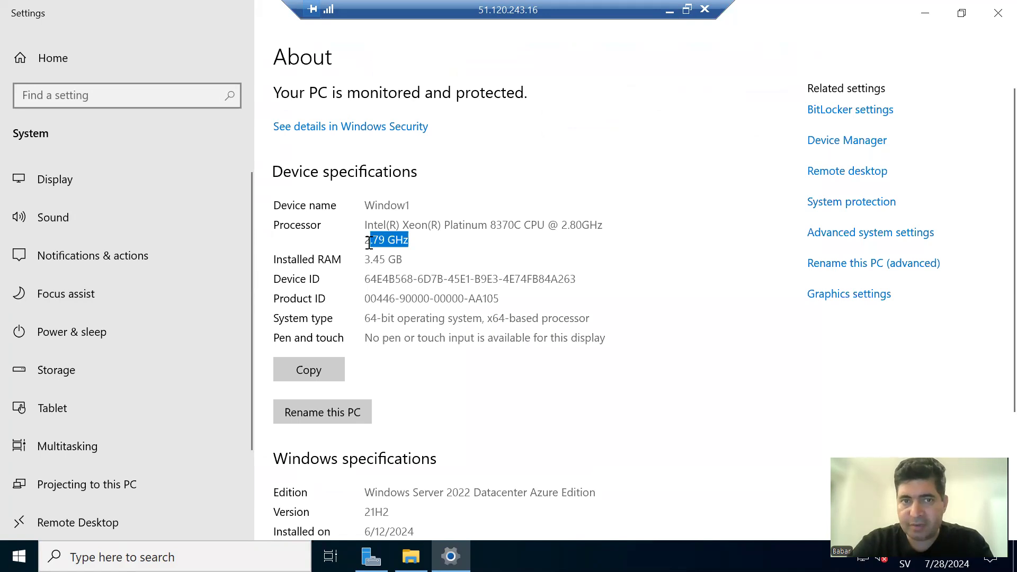
pyautogui.click(467, 239)
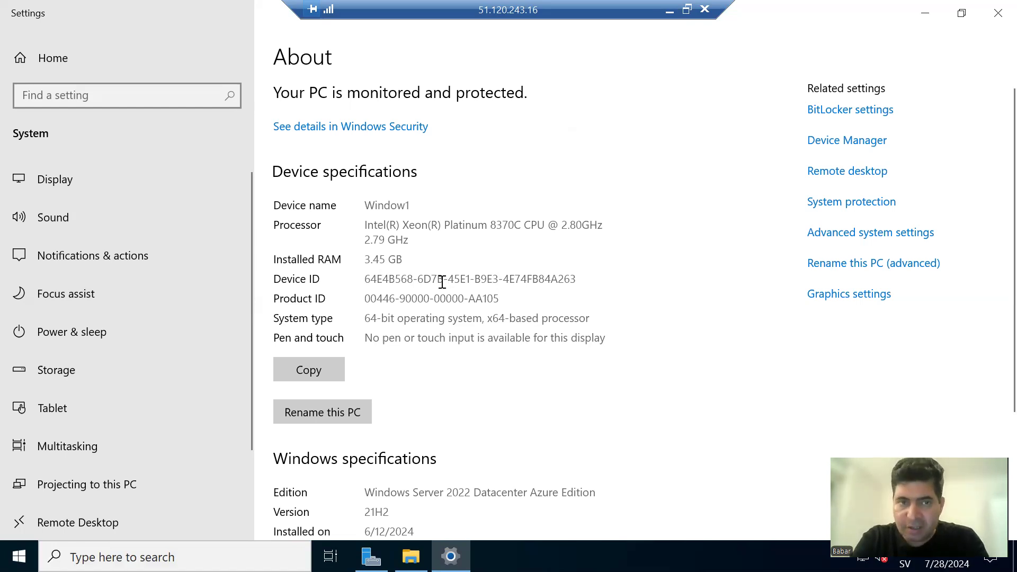
pyautogui.moveTo(583, 277); pyautogui.dragTo(411, 295)
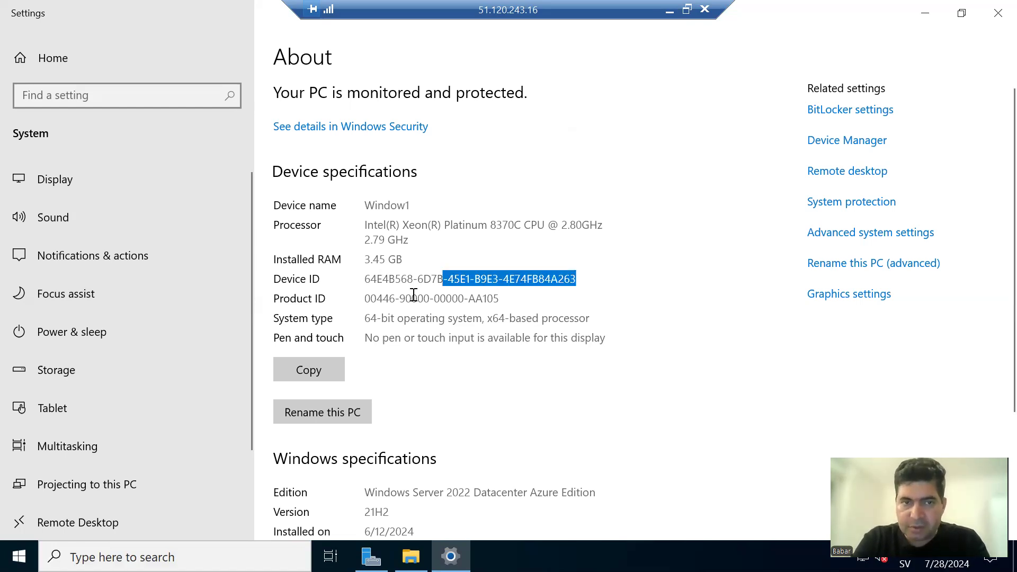
pyautogui.click(485, 370)
pyautogui.scroll(-4, 486, 370)
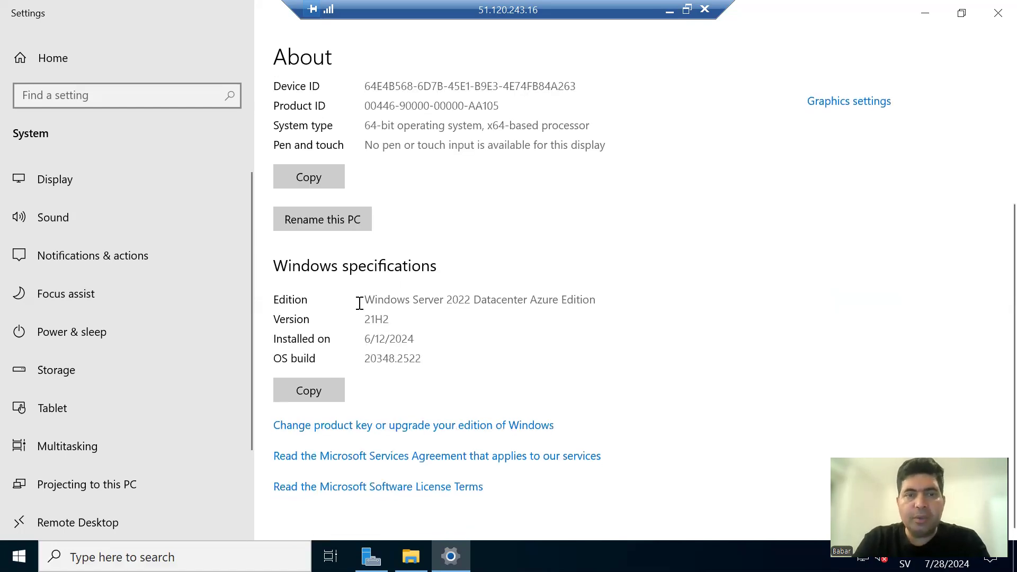
pyautogui.moveTo(366, 300); pyautogui.dragTo(671, 310)
pyautogui.click(609, 285)
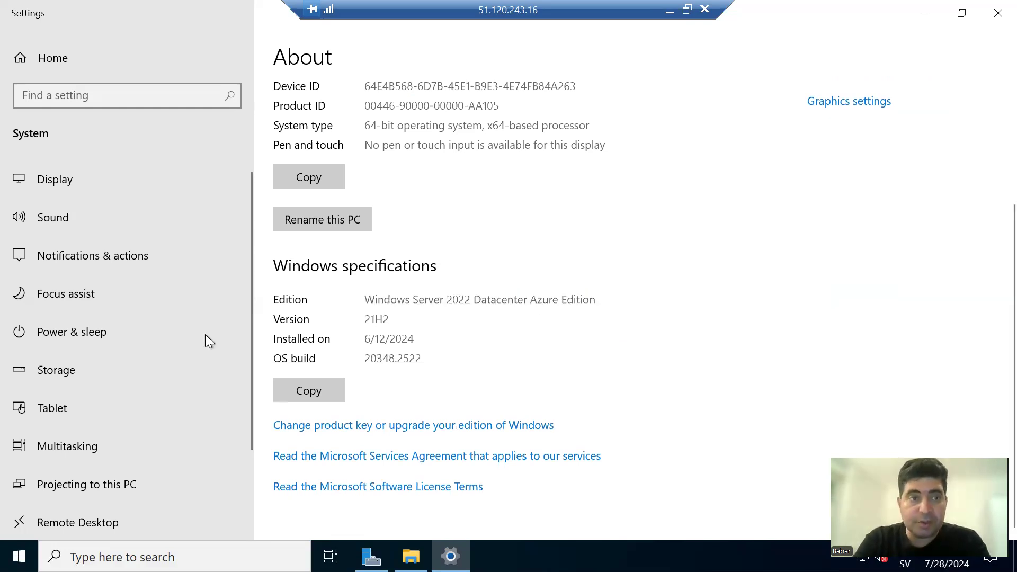
# Step: Review the Storage, Multitasking, Sound and Display pages of the System settings
pyautogui.click(73, 369)
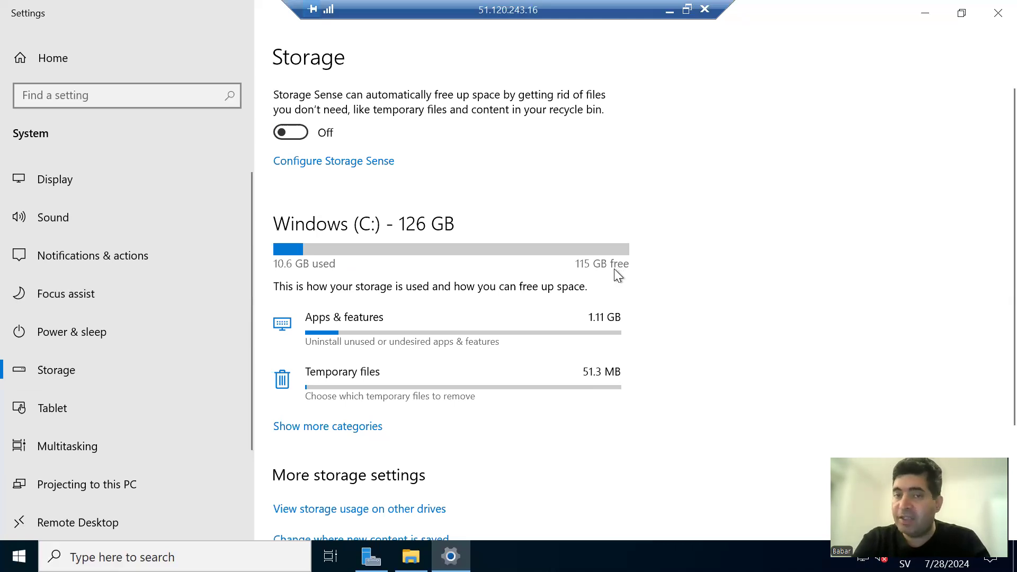
pyautogui.click(92, 444)
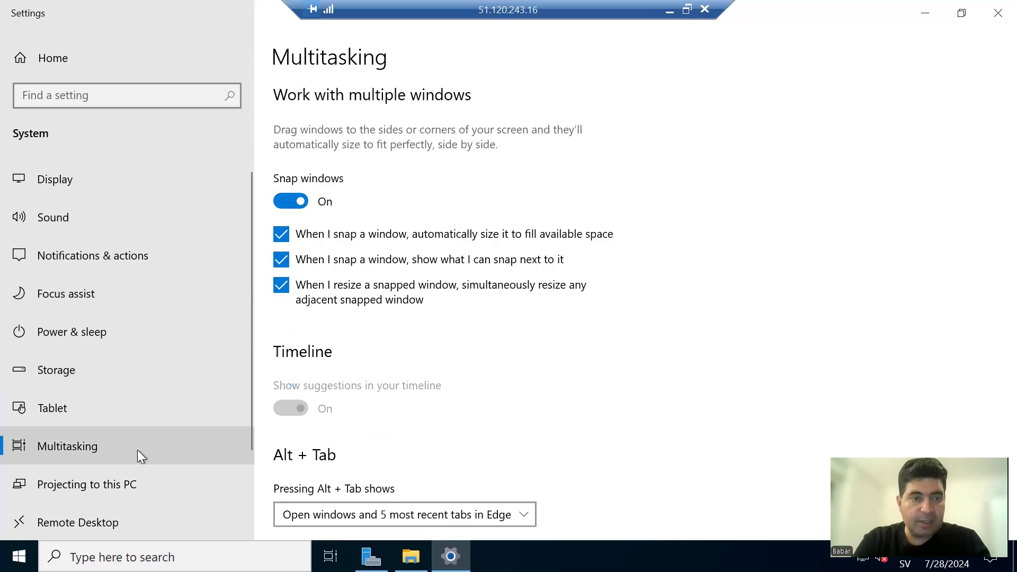
pyautogui.click(100, 220)
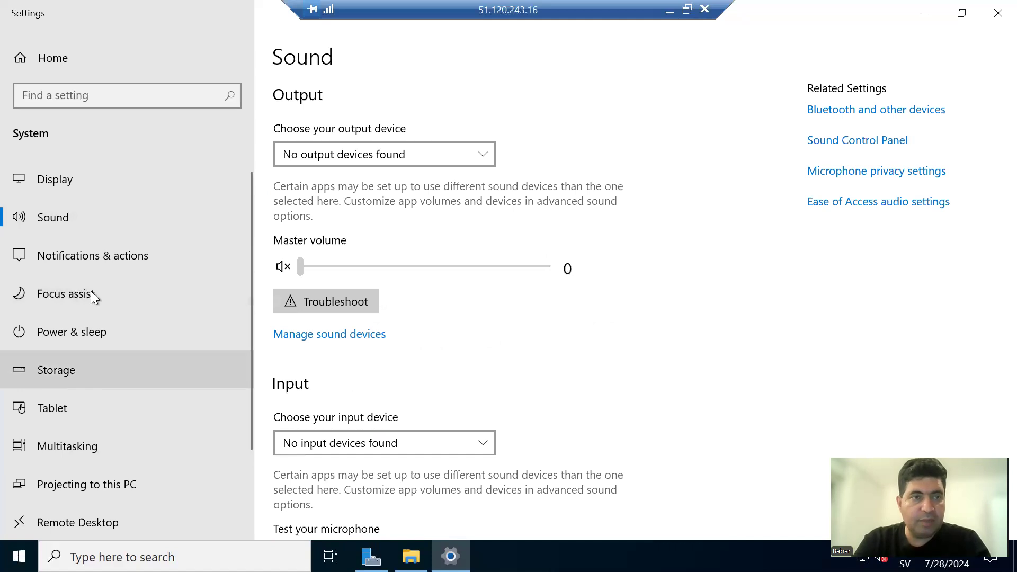
pyautogui.click(103, 184)
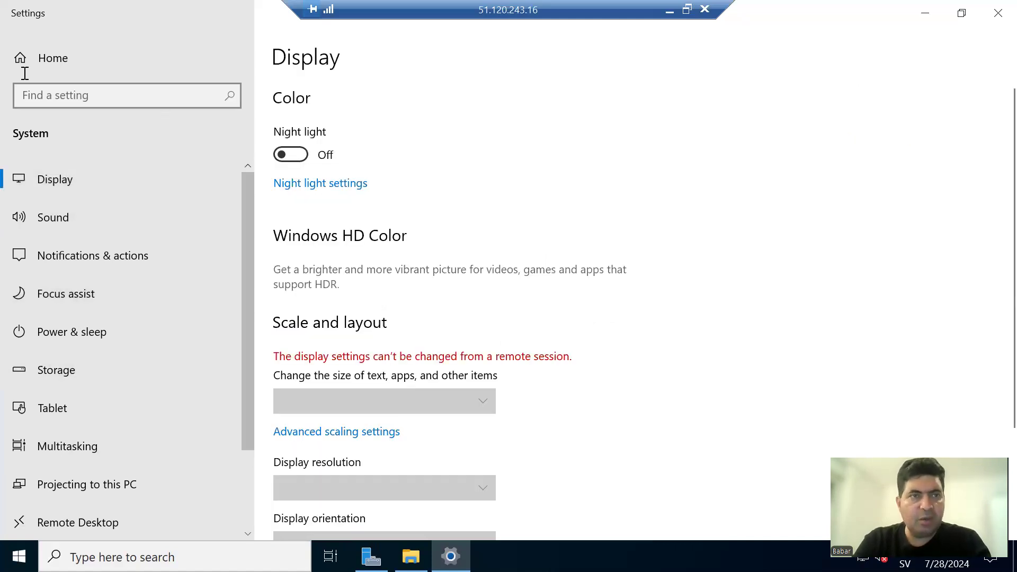
# Step: Go to Network & Internet in Windows Settings and review its Status, Ethernet and VPN pages
pyautogui.click(18, 60)
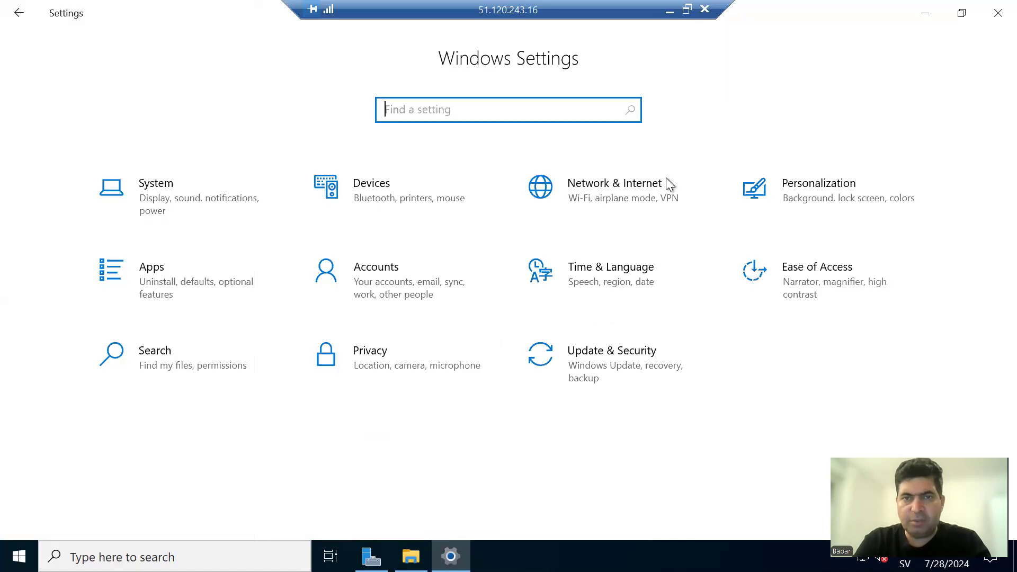
pyautogui.click(619, 190)
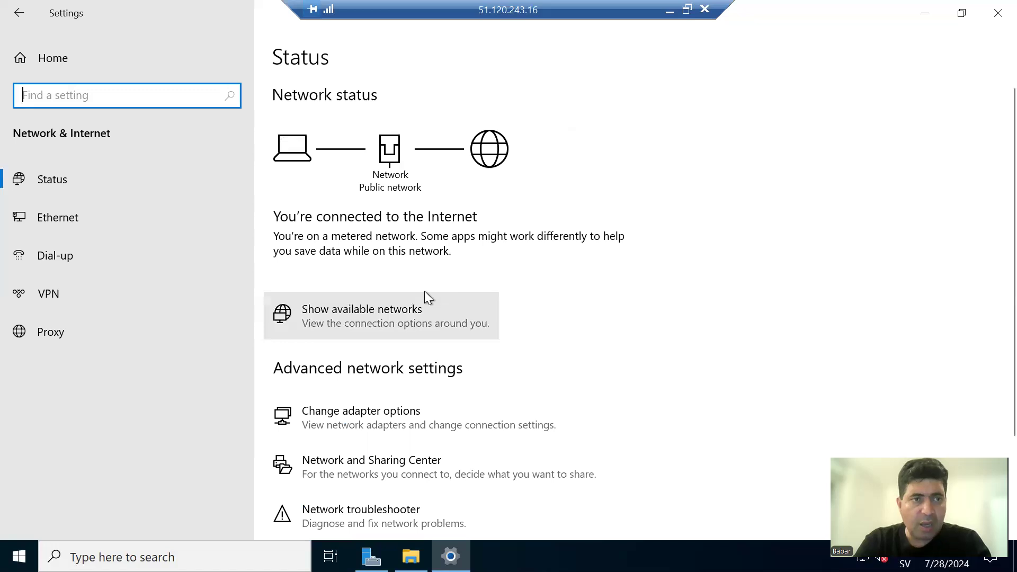
pyautogui.click(91, 180)
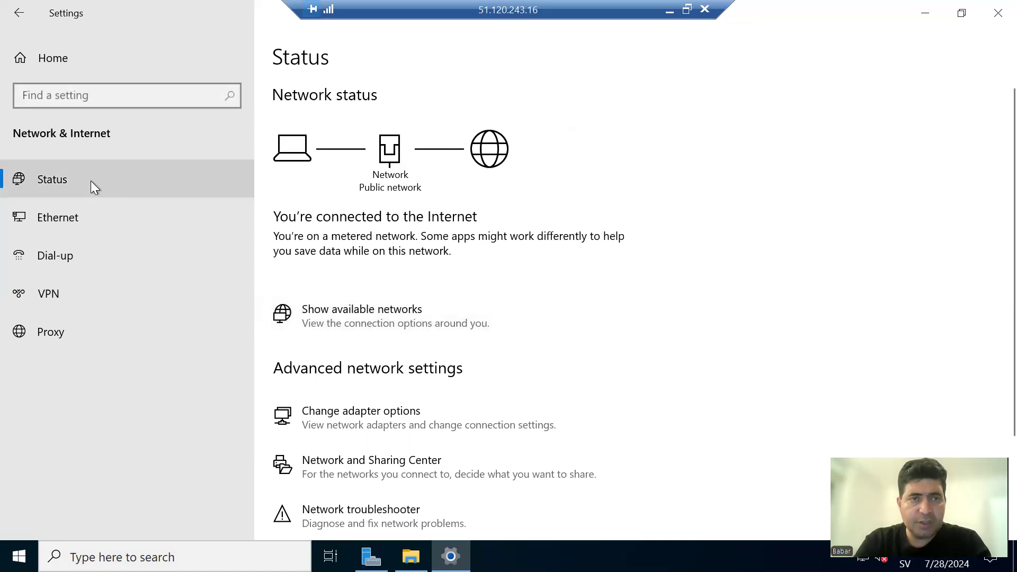
pyautogui.click(75, 218)
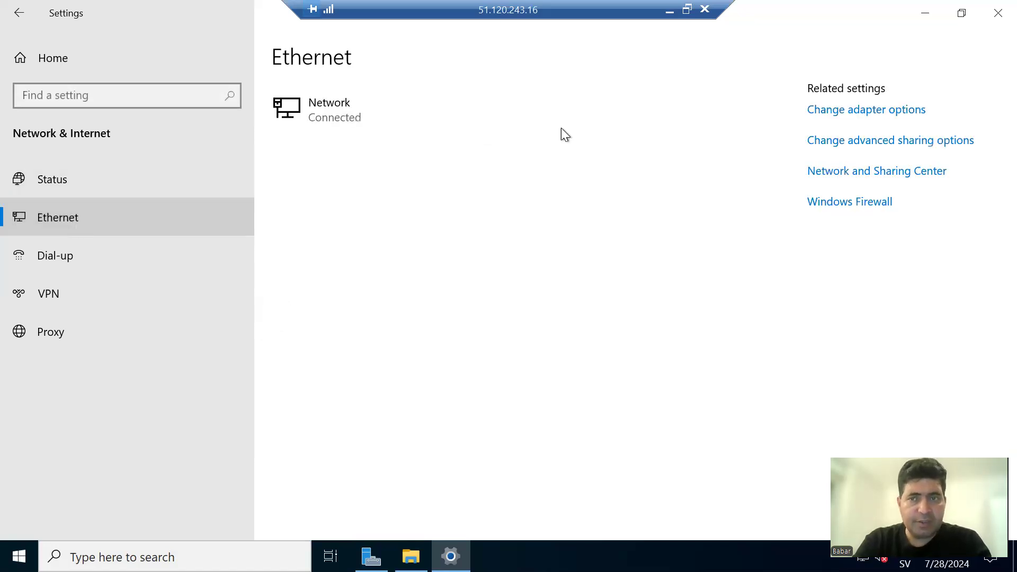
pyautogui.click(64, 292)
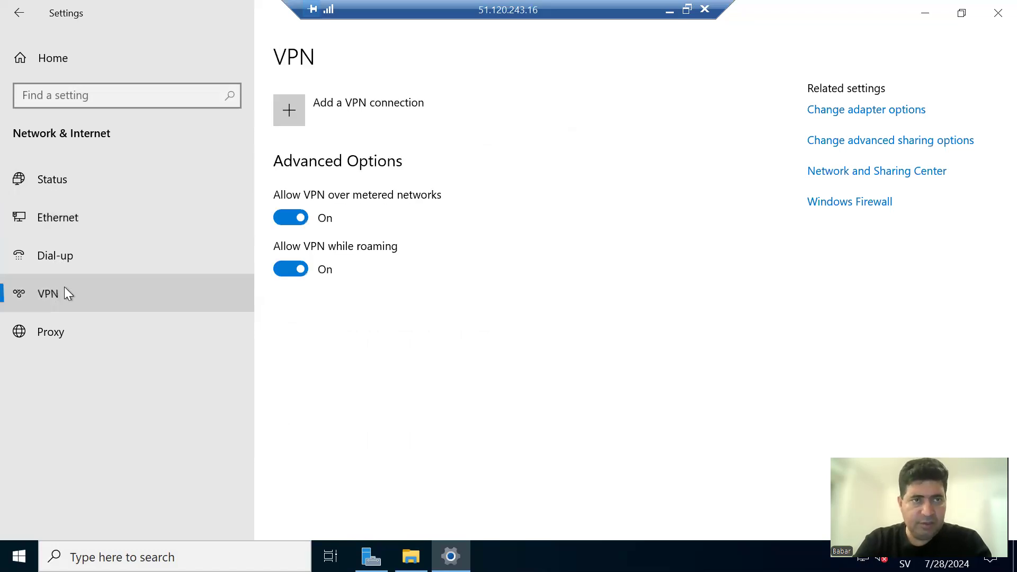
# Step: View the signed-in account's info in the Accounts settings and minimize the Settings window
pyautogui.click(19, 59)
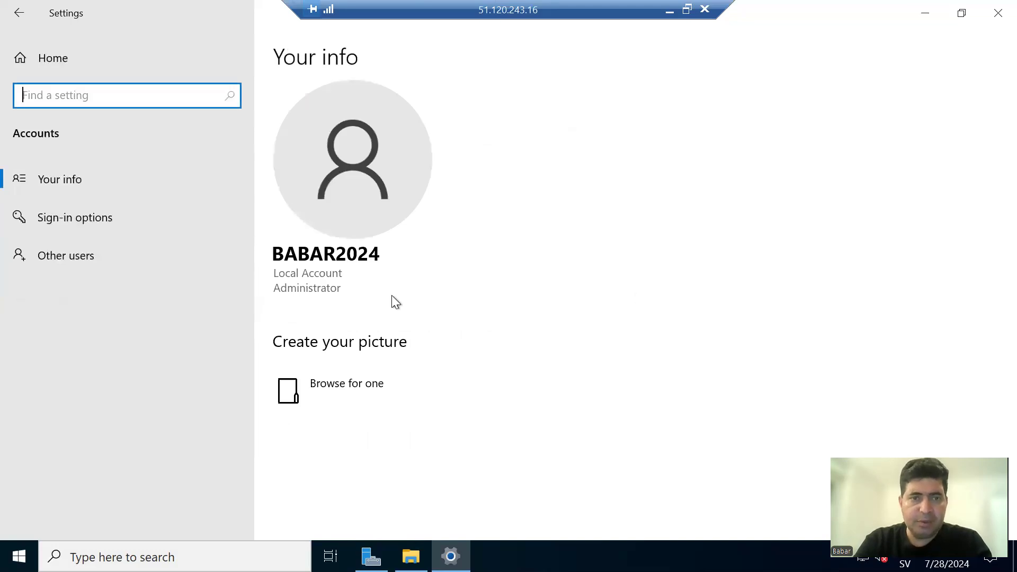
pyautogui.click(433, 279)
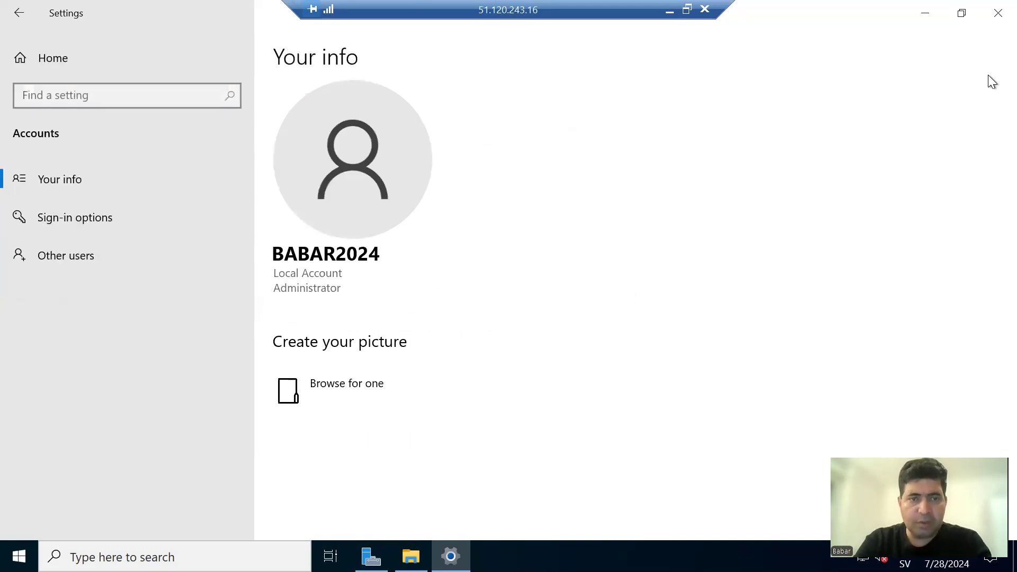
pyautogui.click(925, 13)
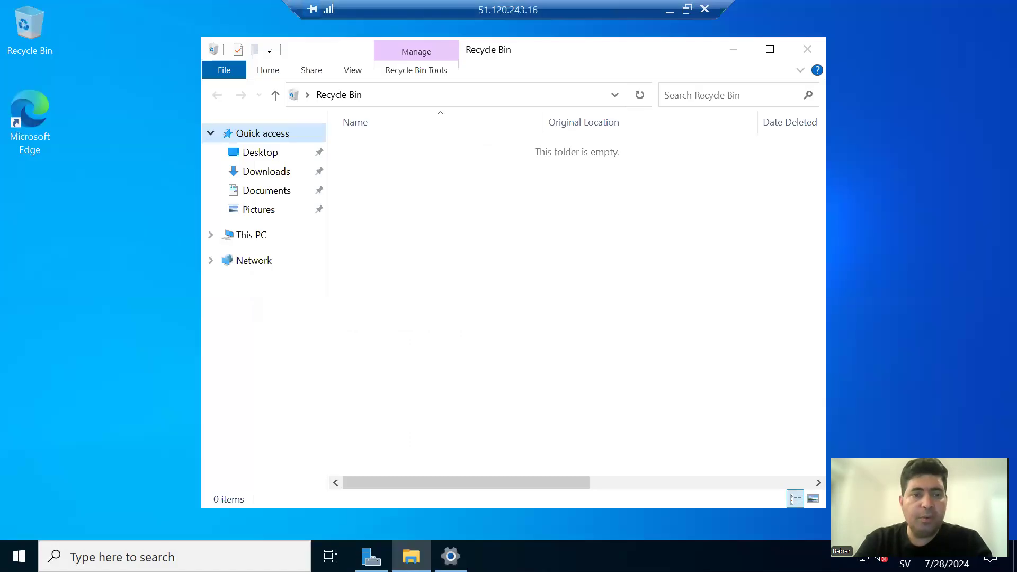
# Step: Search for cmd, open Command Prompt and run ipconfig
pyautogui.press('super+s')
pyautogui.write('cmd')
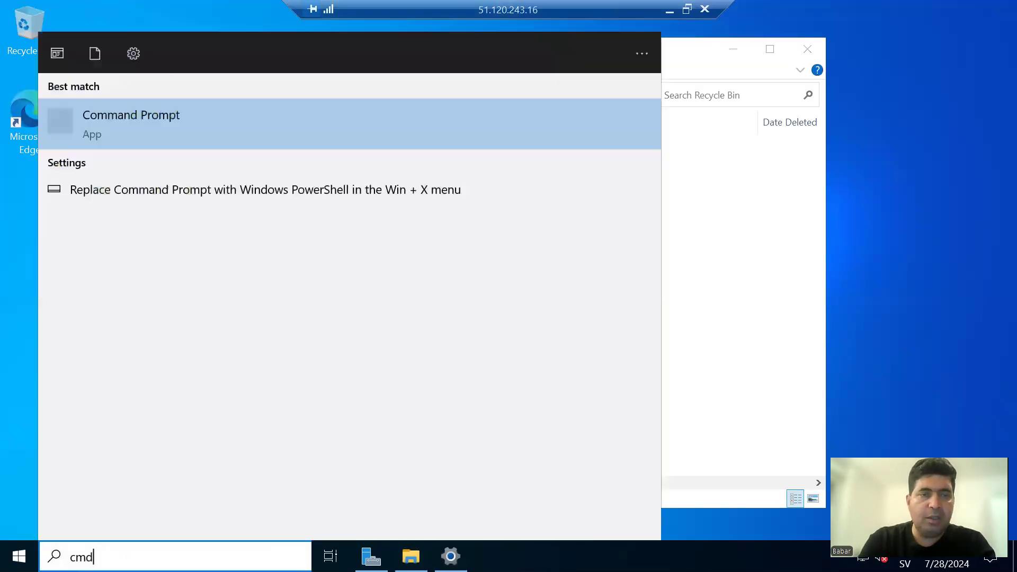
pyautogui.press('Return')
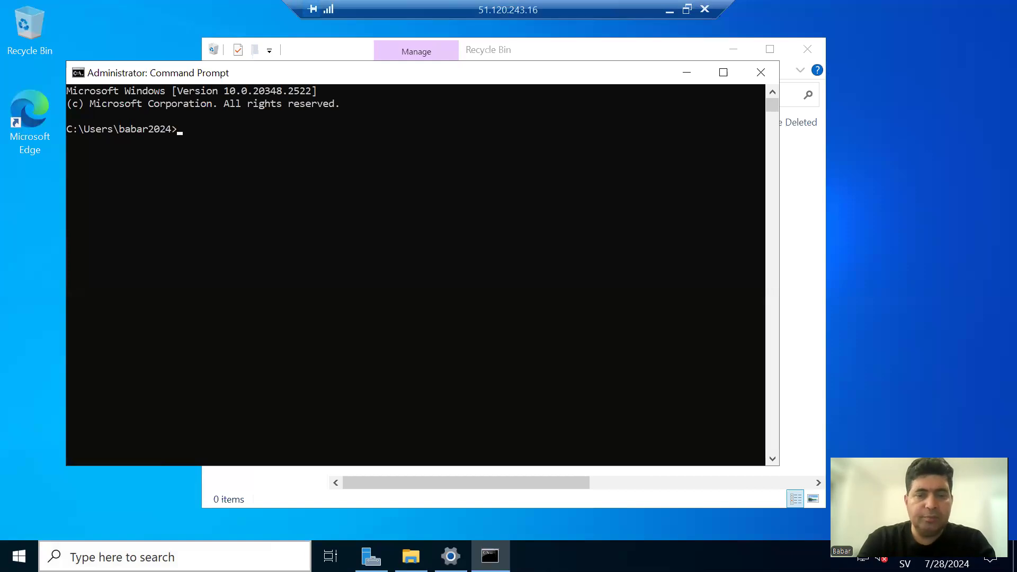
pyautogui.write('ipconfi')
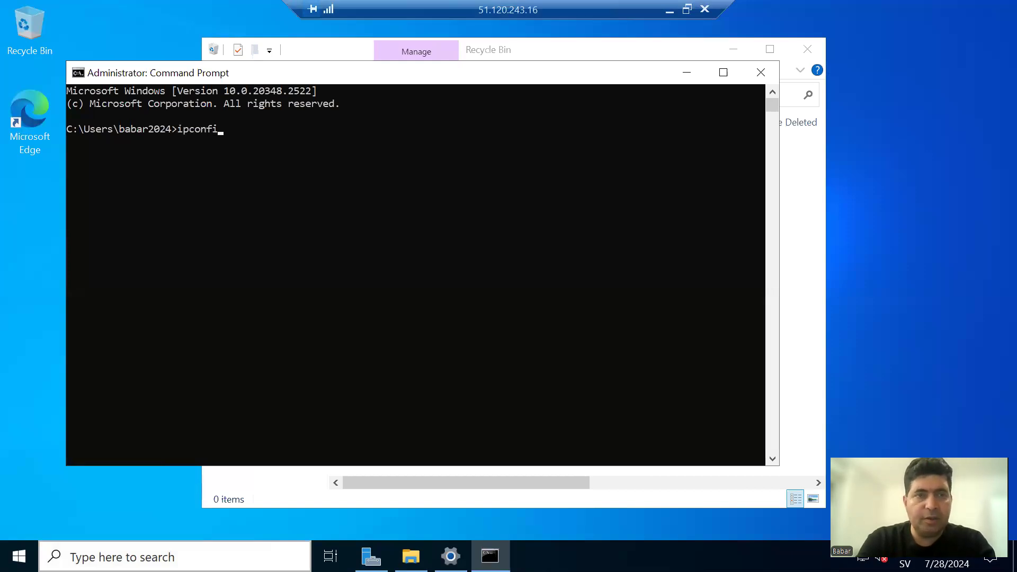
pyautogui.write('g')
pyautogui.press('Return')
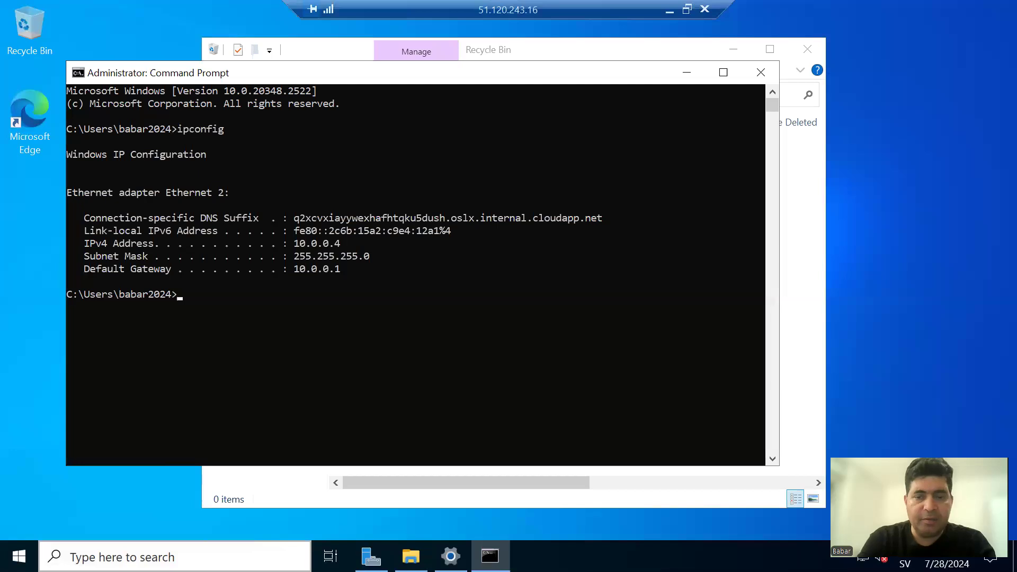
# Step: Run ipconfig /all to display the full network adapter configuration
pyautogui.press('Up')
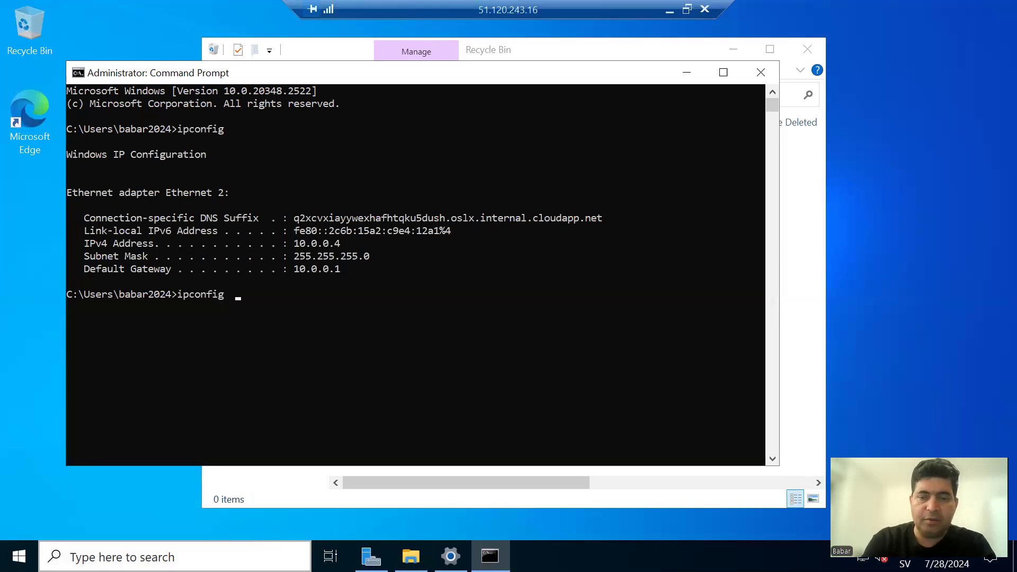
pyautogui.write('/all')
pyautogui.press('Return')
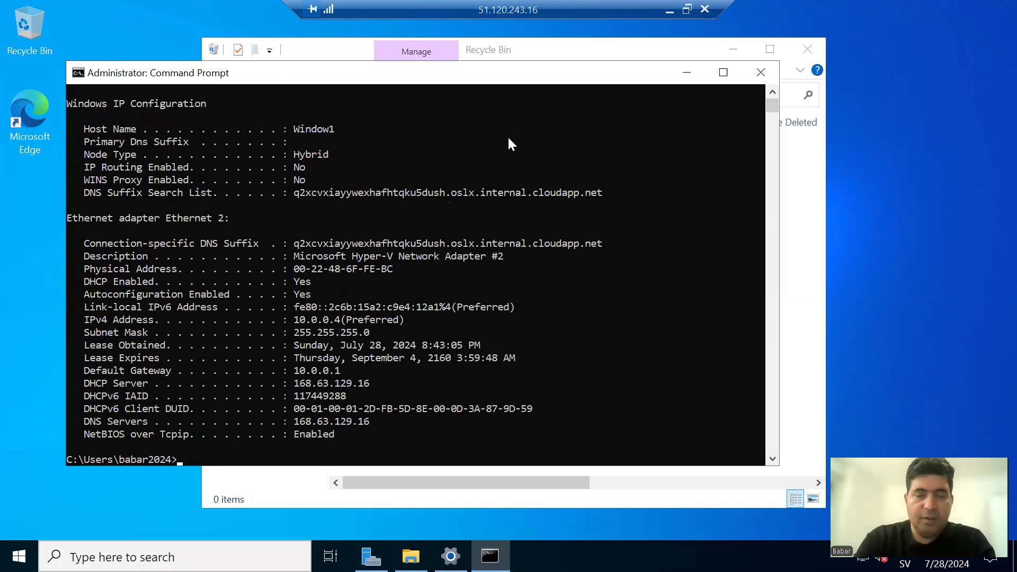
# Step: Try to clear the Command Prompt screen with the clear command
pyautogui.write('clear')
pyautogui.press('Return')
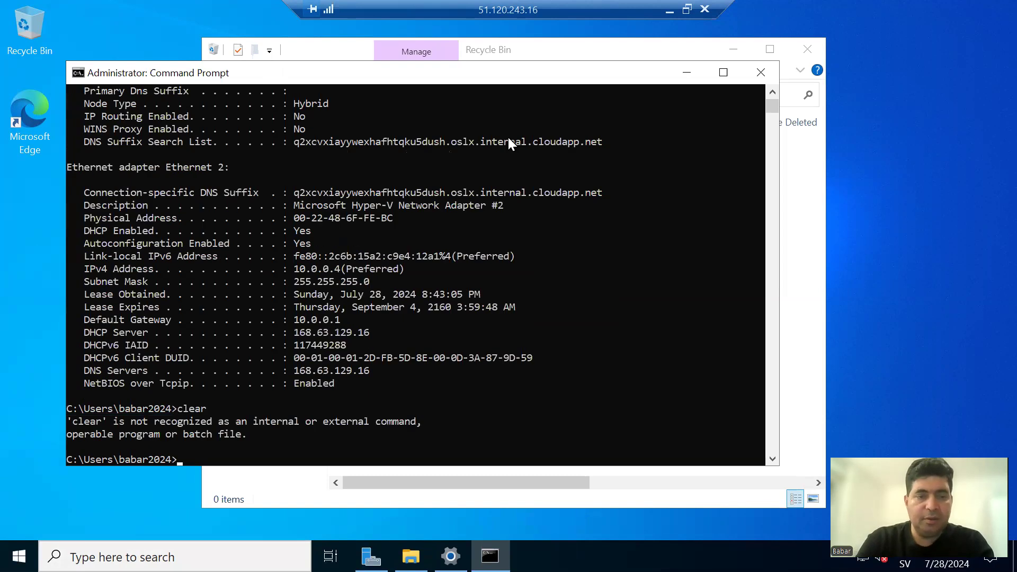
pyautogui.write('clea')
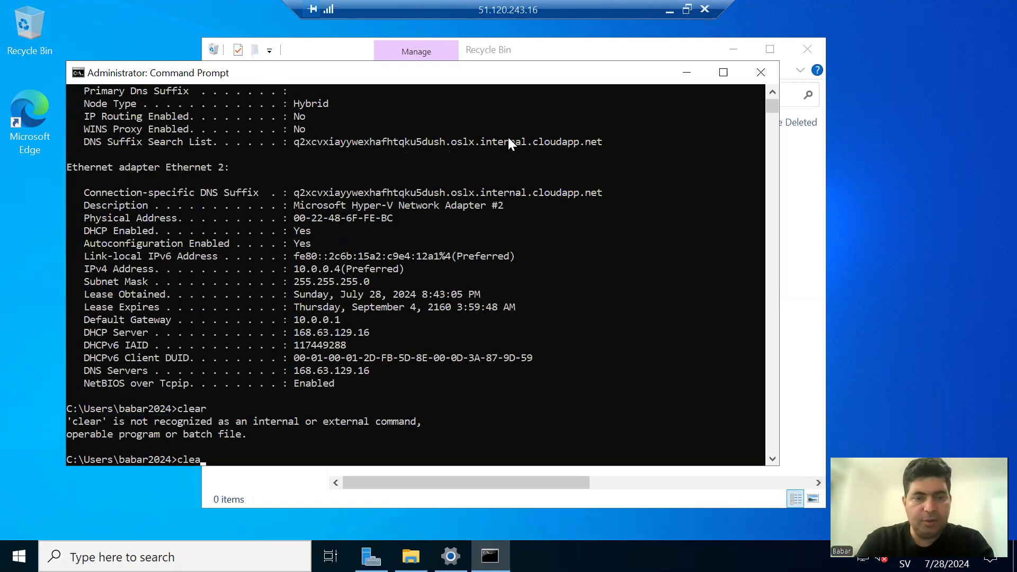
pyautogui.write('re')
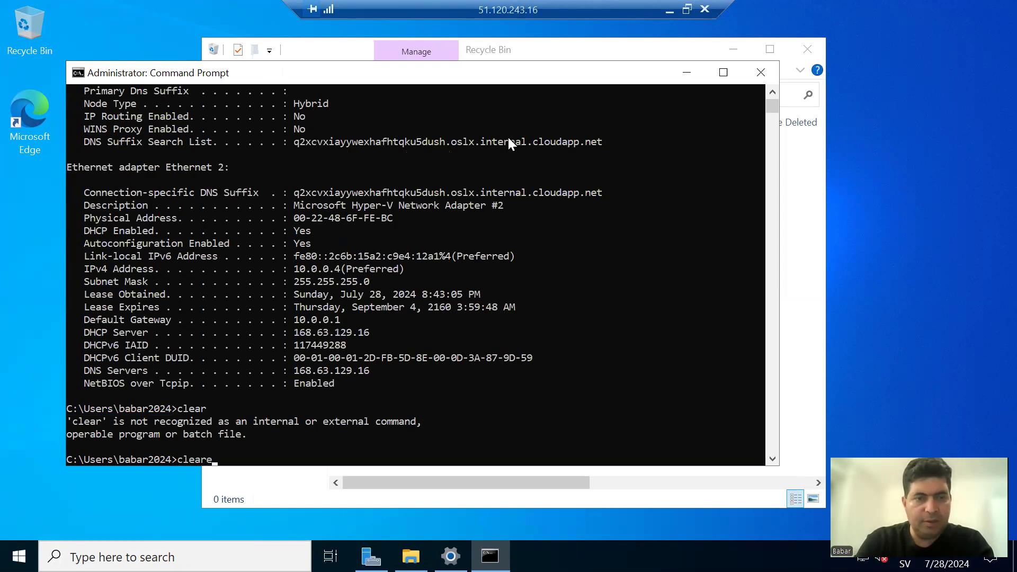
pyautogui.press('Return')
# Step: Print the current directory with cd and move up two levels to the C:\ root with cd.. commands
pyautogui.write('cd')
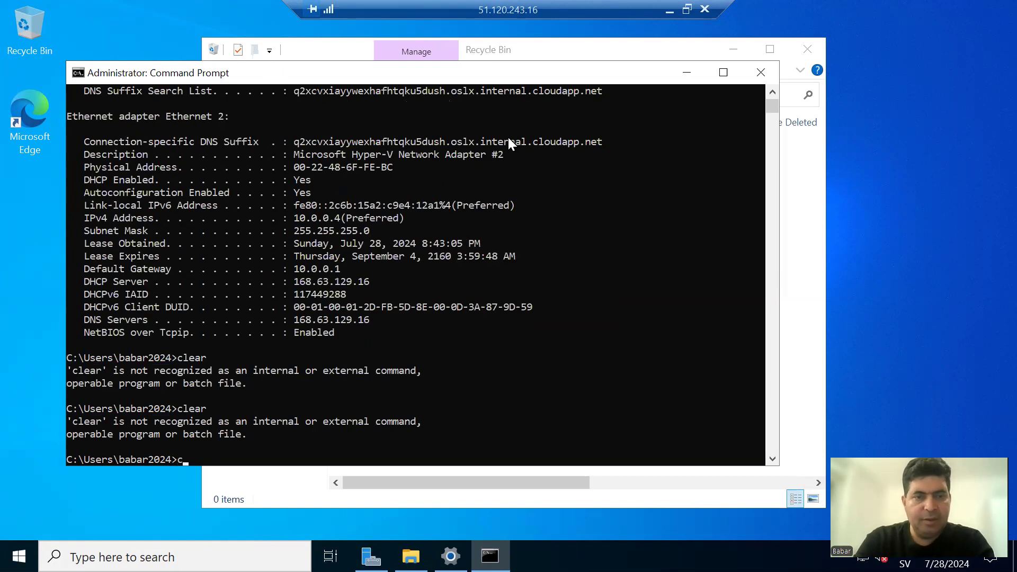
pyautogui.press('Return')
pyautogui.write('cd..')
pyautogui.press('Return')
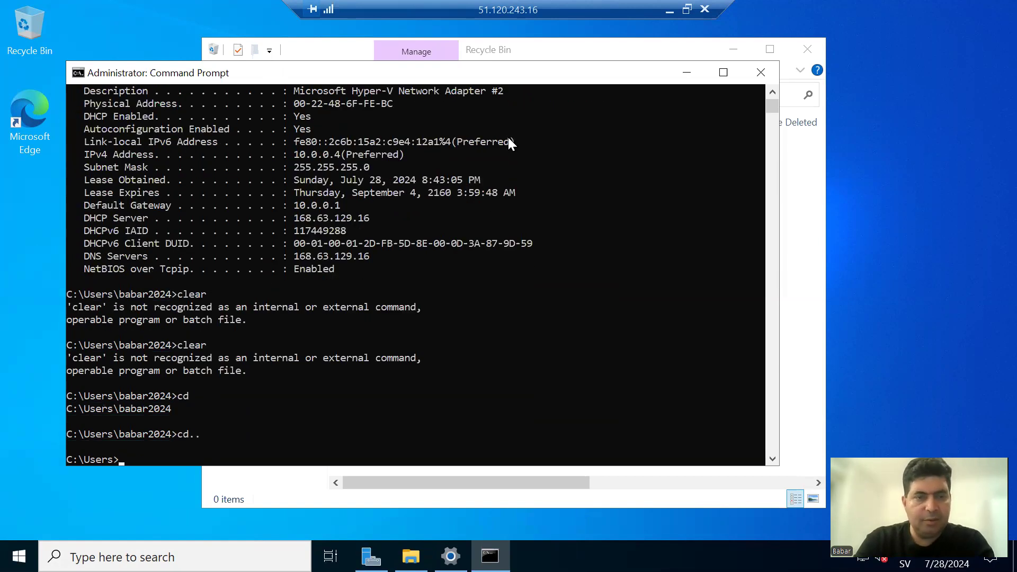
pyautogui.write('cd..')
pyautogui.press('Return')
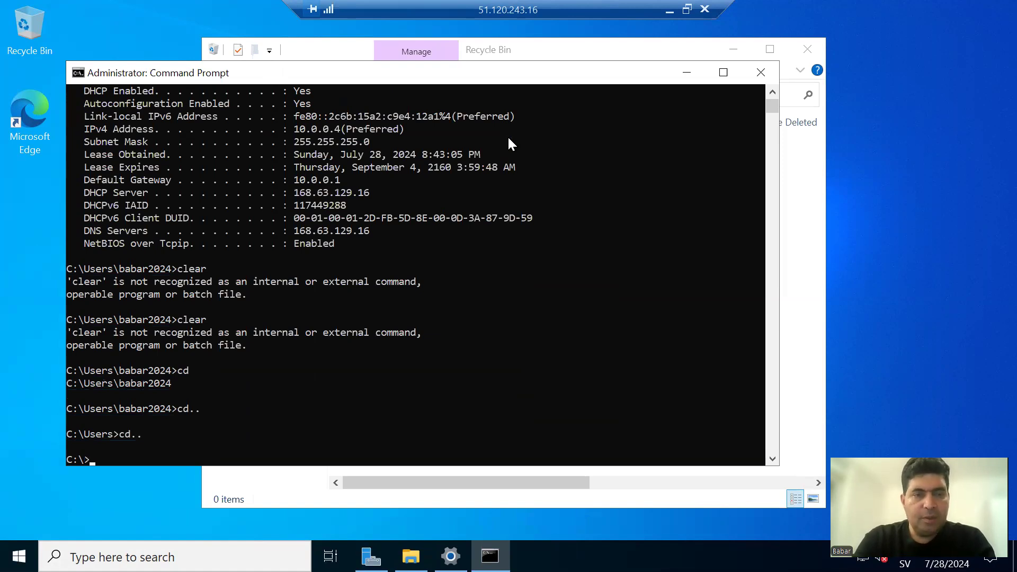
# Step: Change to the C:\Users directory with cd users and list its contents with dir
pyautogui.write('cd user')
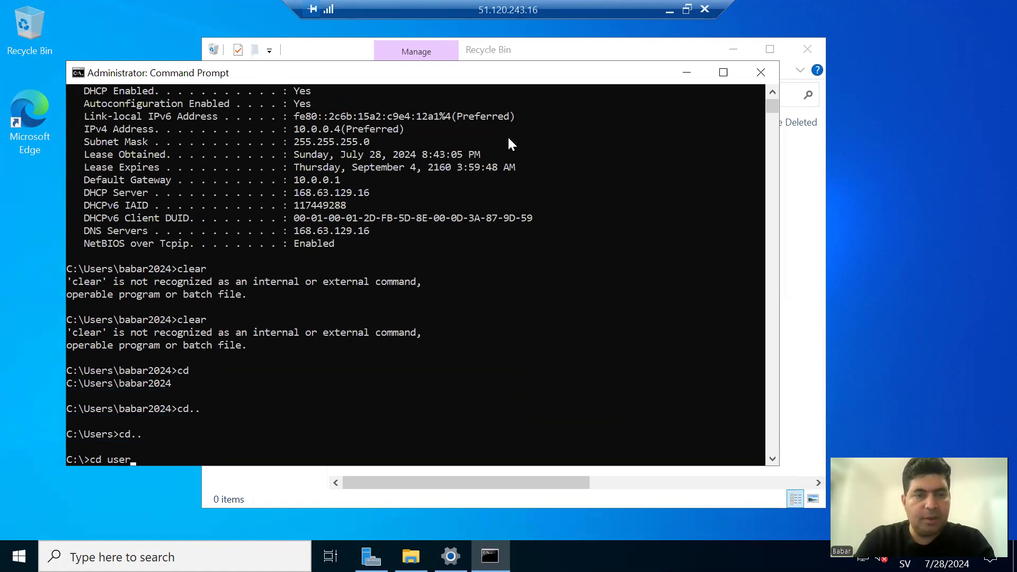
pyautogui.write('s')
pyautogui.press('Return')
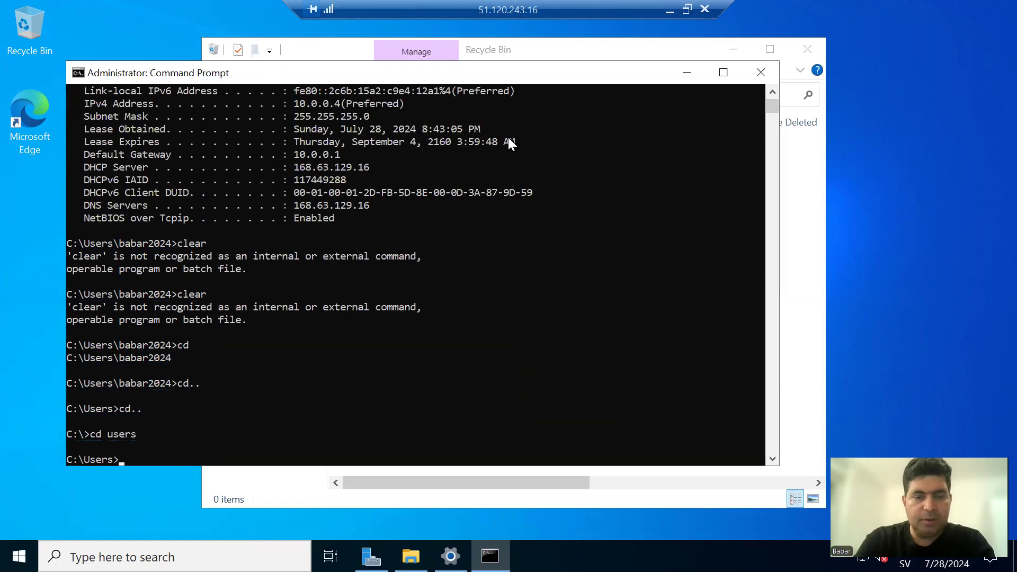
pyautogui.write('dir')
pyautogui.press('Return')
pyautogui.write('e')
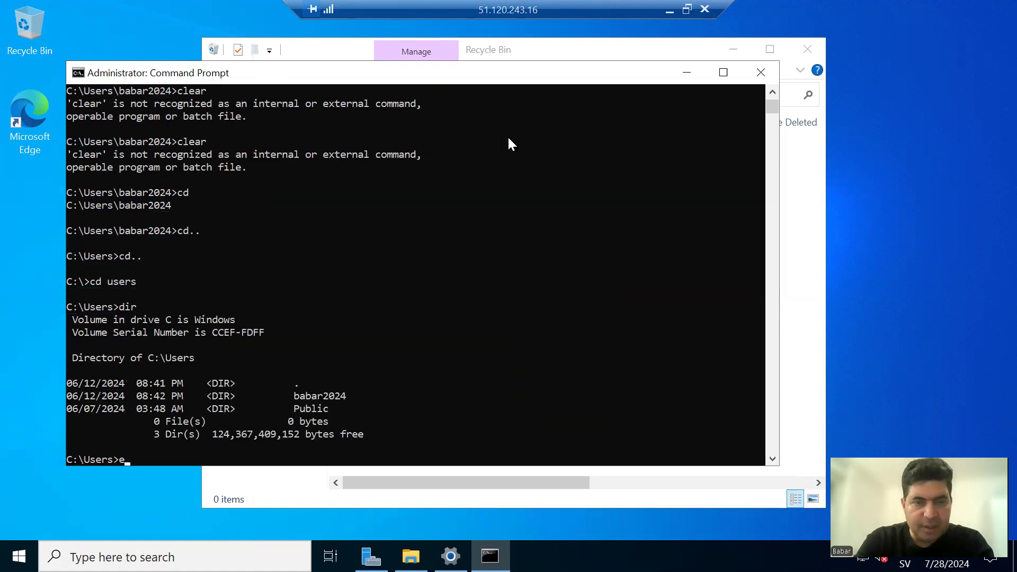
pyautogui.press('BackSpace')
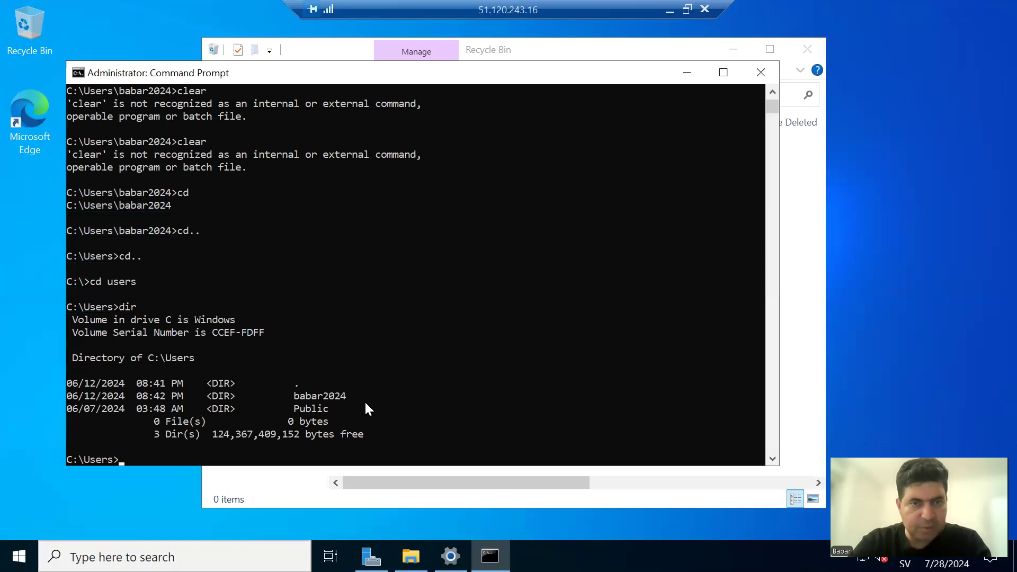
# Step: Change into the administrator's own profile folder under C:\Users and list its contents with dir
pyautogui.write('cd ')
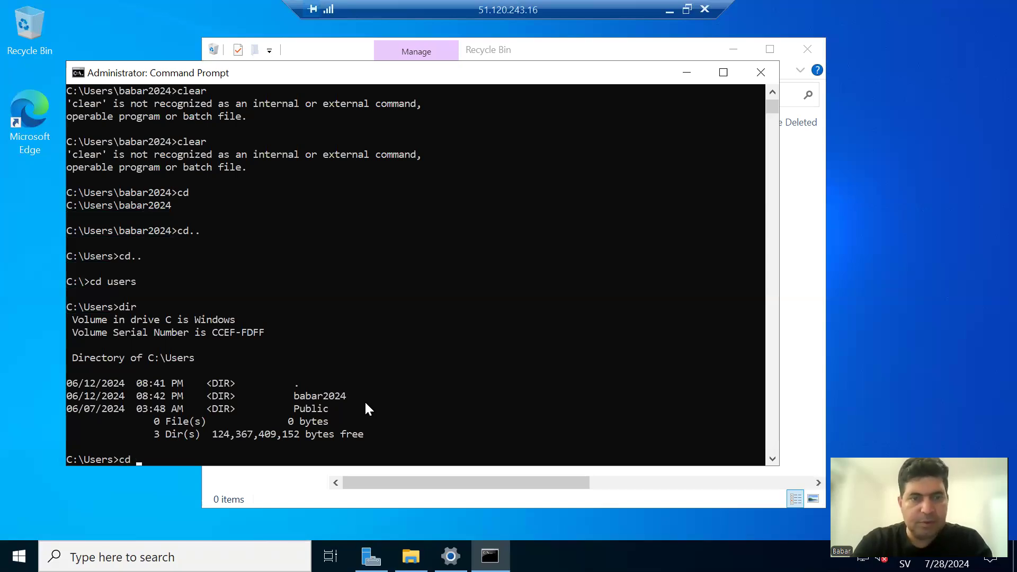
pyautogui.write('babar')
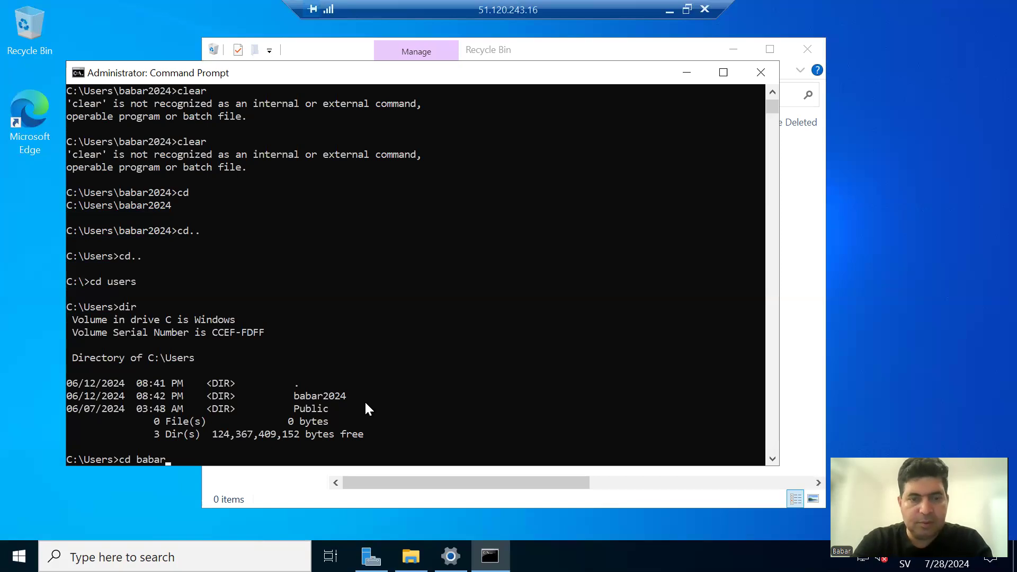
pyautogui.write('2024')
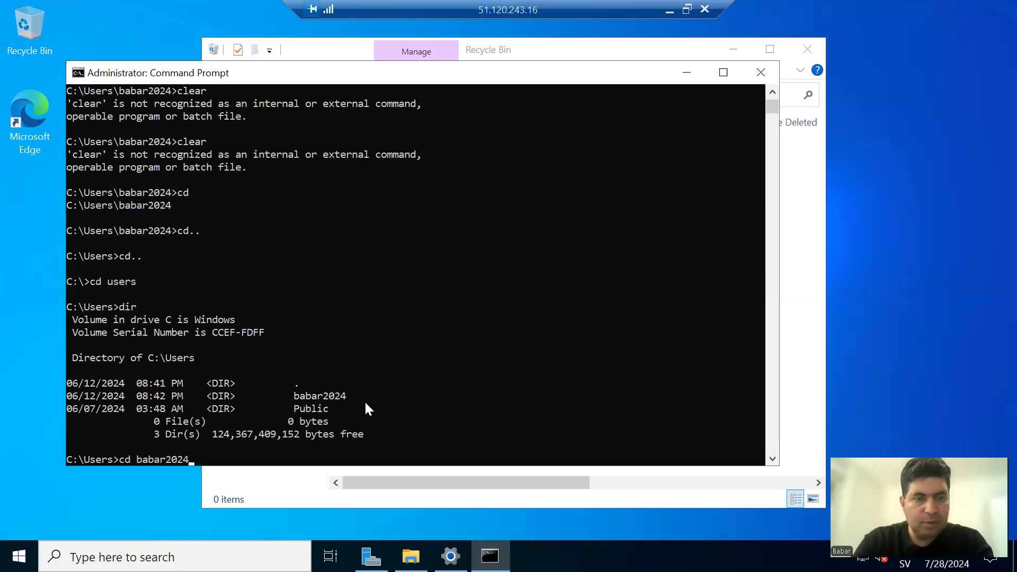
pyautogui.press('Return')
pyautogui.write('dir')
pyautogui.press('Return')
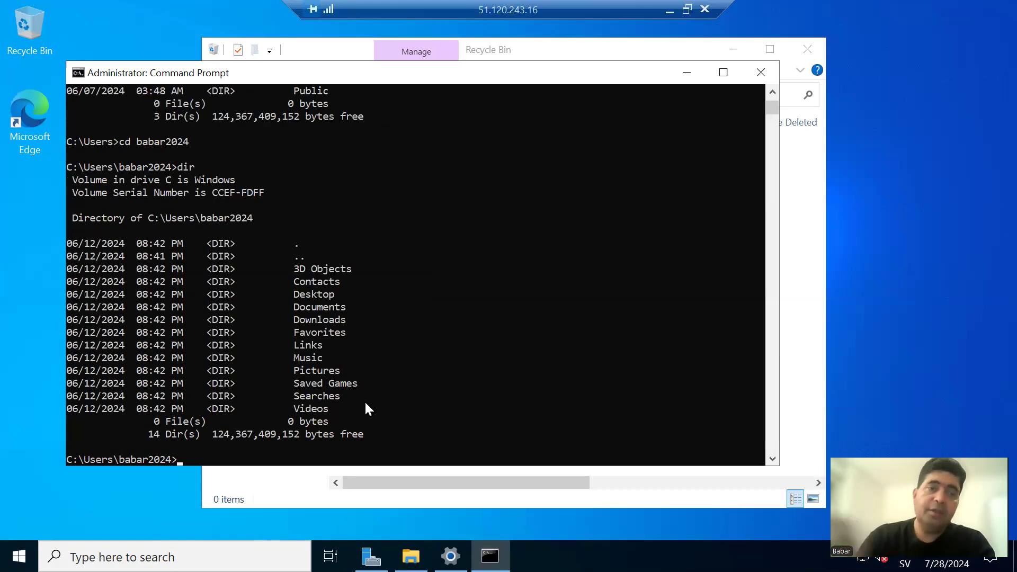
# Step: Minimize the Command Prompt and Recycle Bin windows and switch from the remote desktop to the Azure portal
pyautogui.click(687, 72)
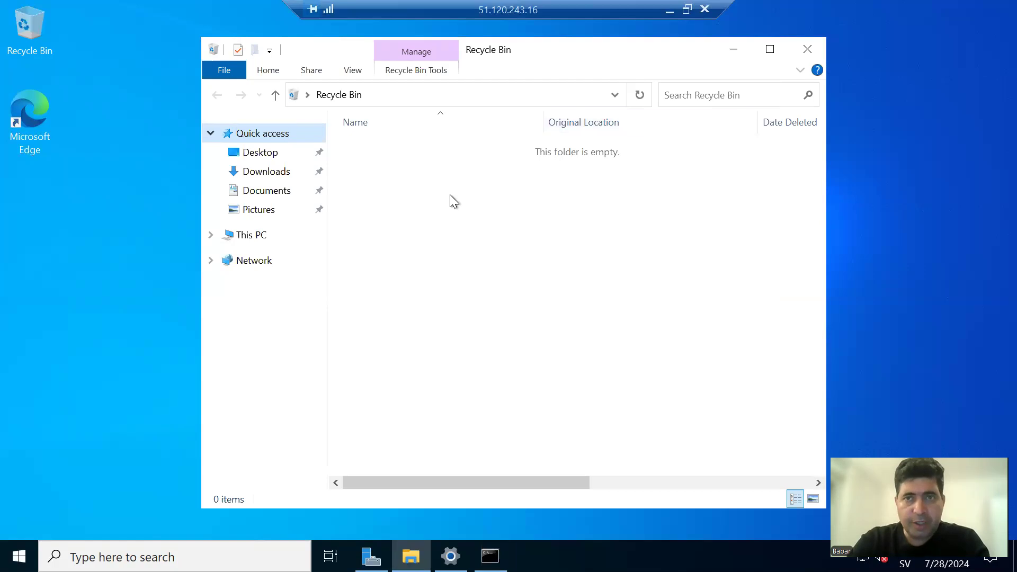
pyautogui.click(735, 53)
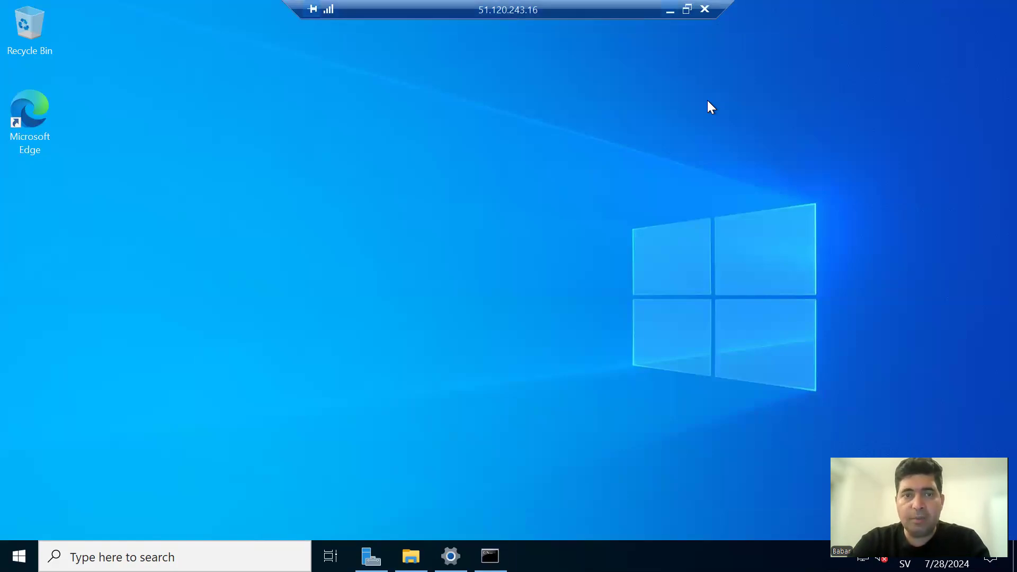
pyautogui.hotkey('alt', 'Tab')
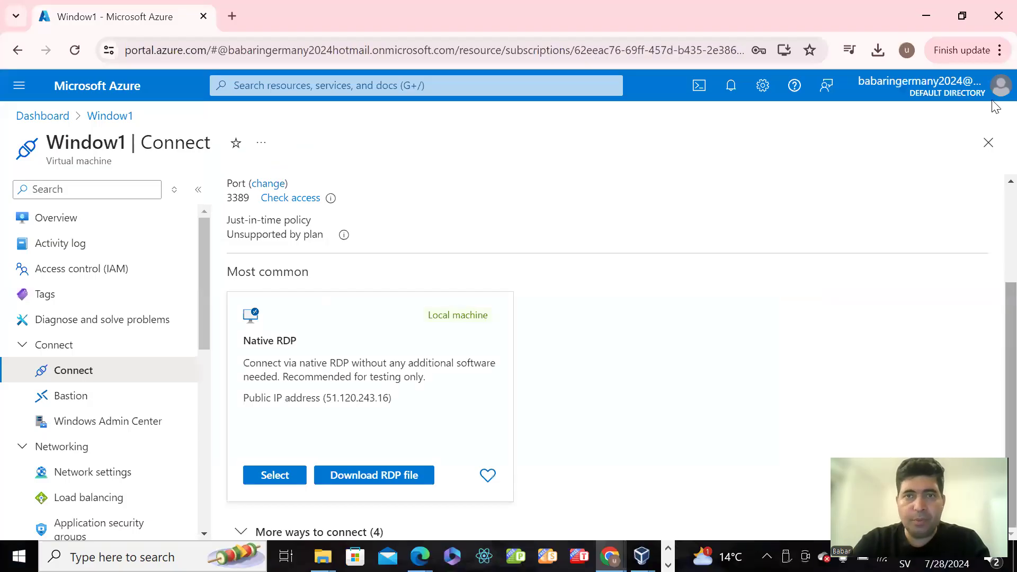
# Step: Review Window1's Access control (IAM) pages: role assignments, roles, deny assignments and classic administrators
pyautogui.scroll(3, 420, 216)
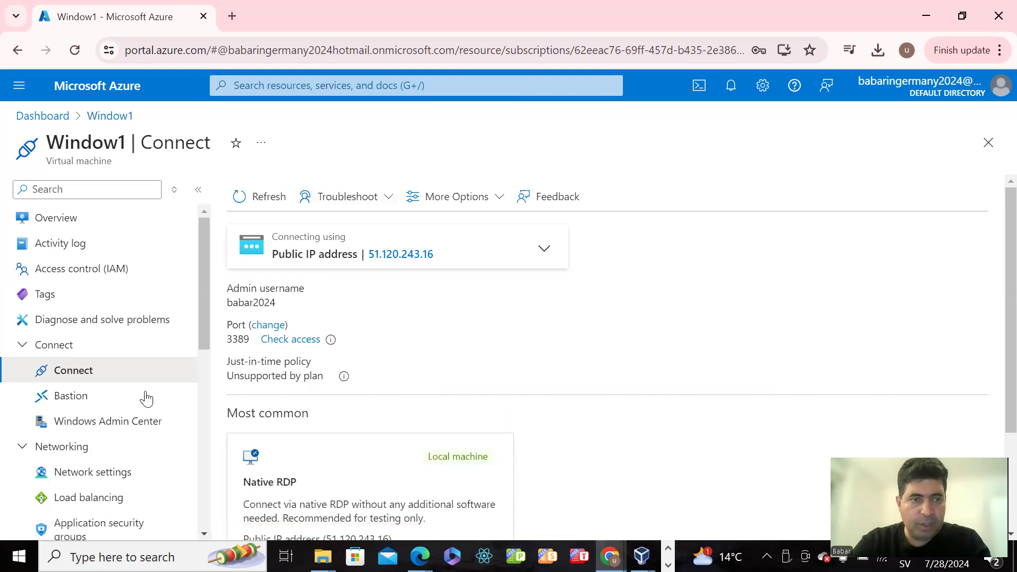
pyautogui.click(69, 270)
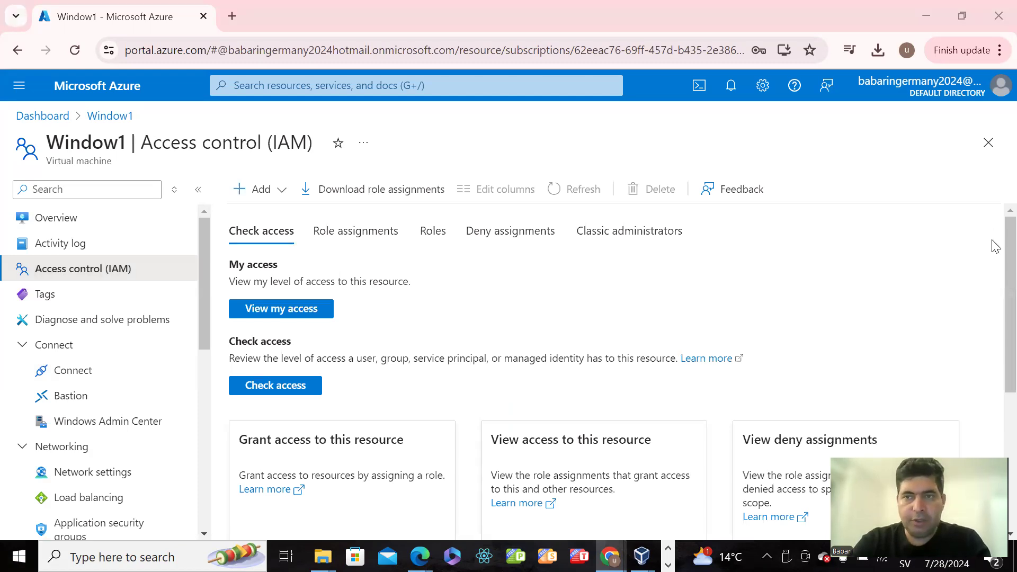
pyautogui.click(365, 234)
pyautogui.click(433, 232)
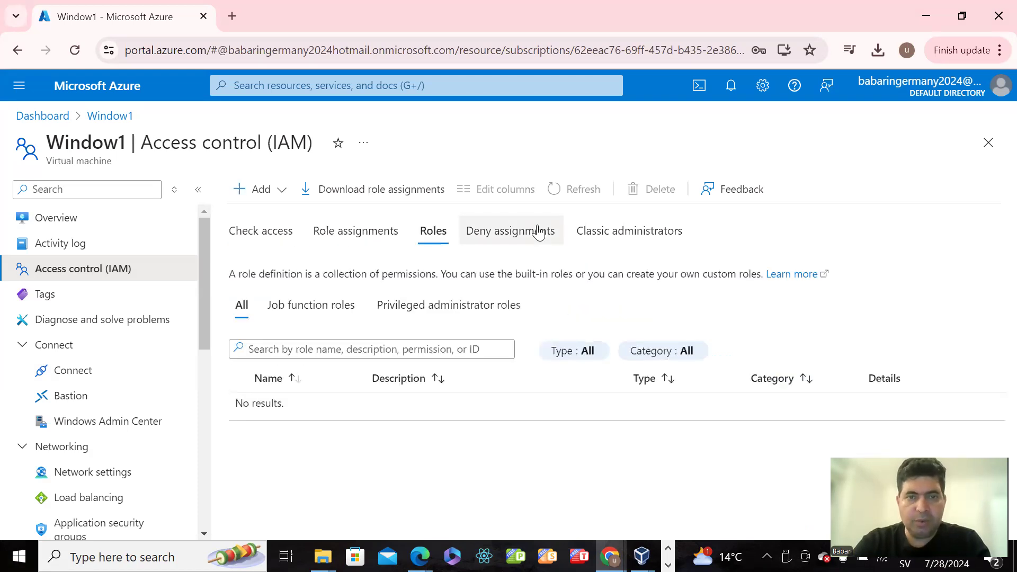
pyautogui.click(538, 232)
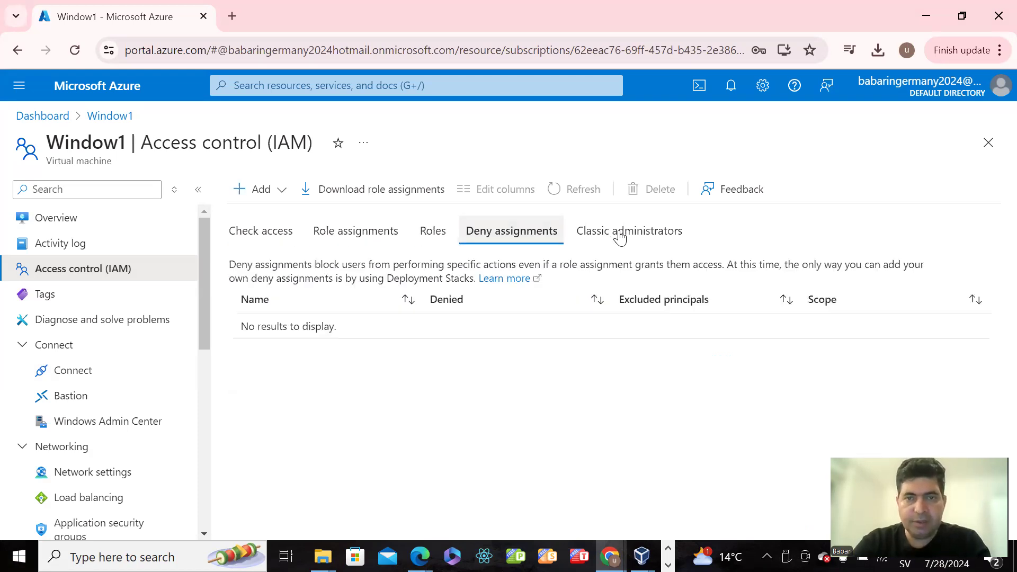
pyautogui.click(620, 238)
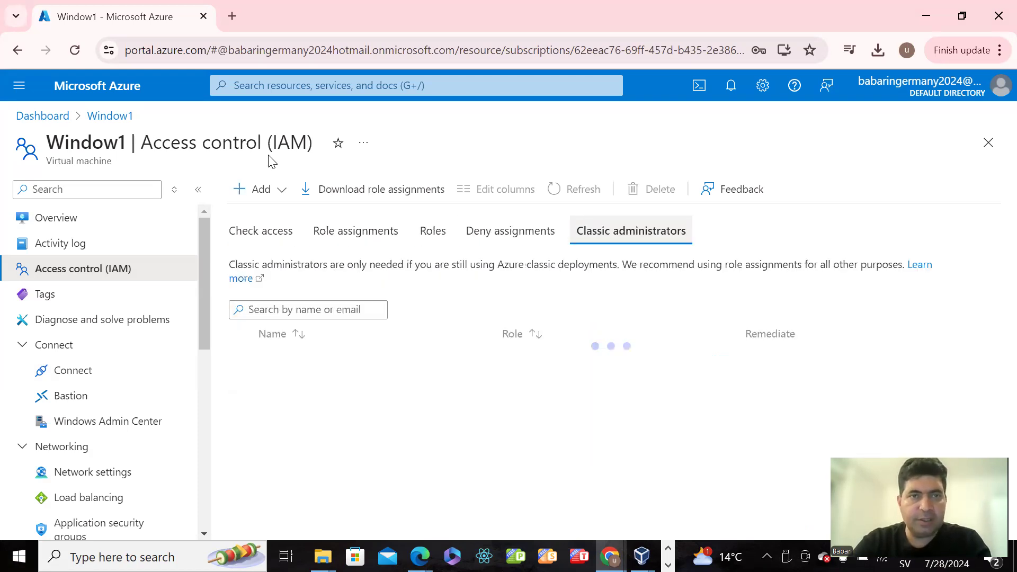
# Step: Return to the Azure dashboard, open Service Health and view its health history
pyautogui.click(45, 116)
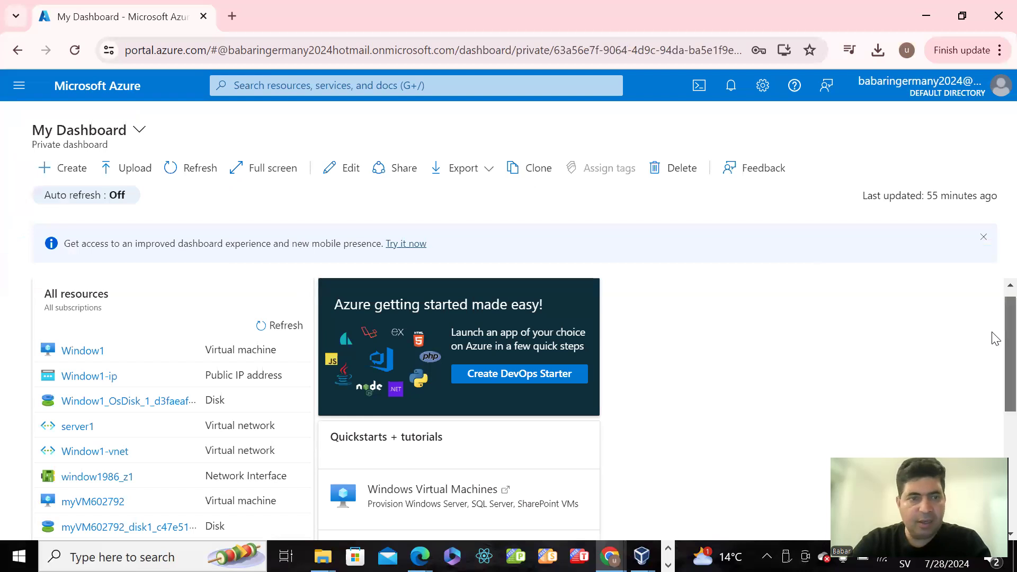
pyautogui.scroll(-3, 995, 424)
pyautogui.scroll(-2, 995, 440)
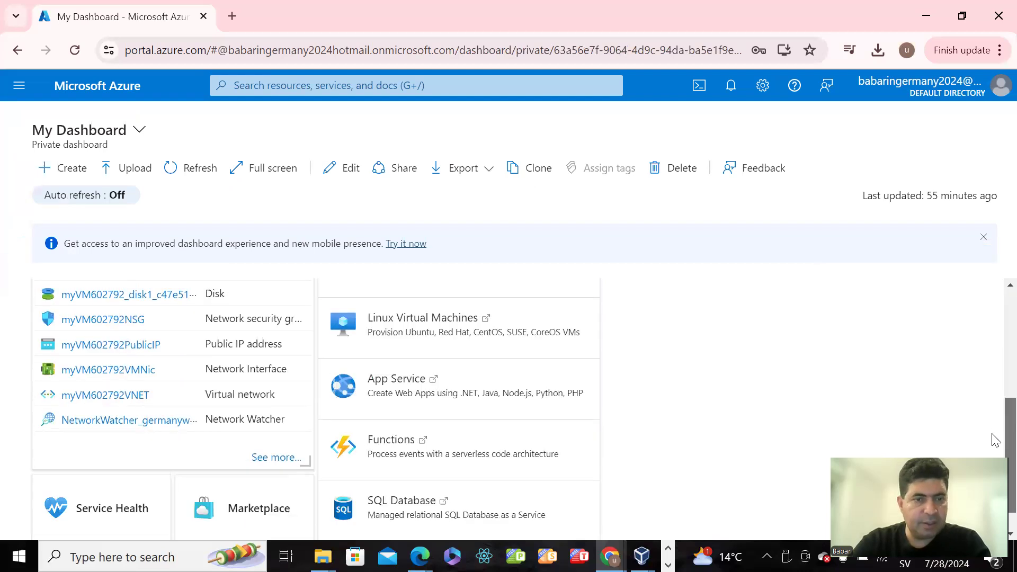
pyautogui.scroll(-1, 996, 440)
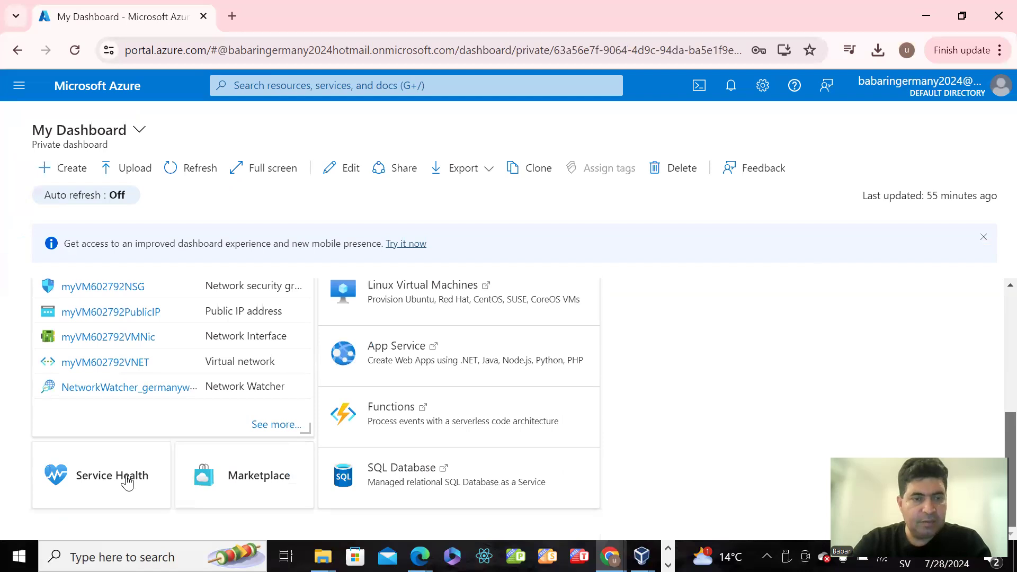
pyautogui.click(127, 479)
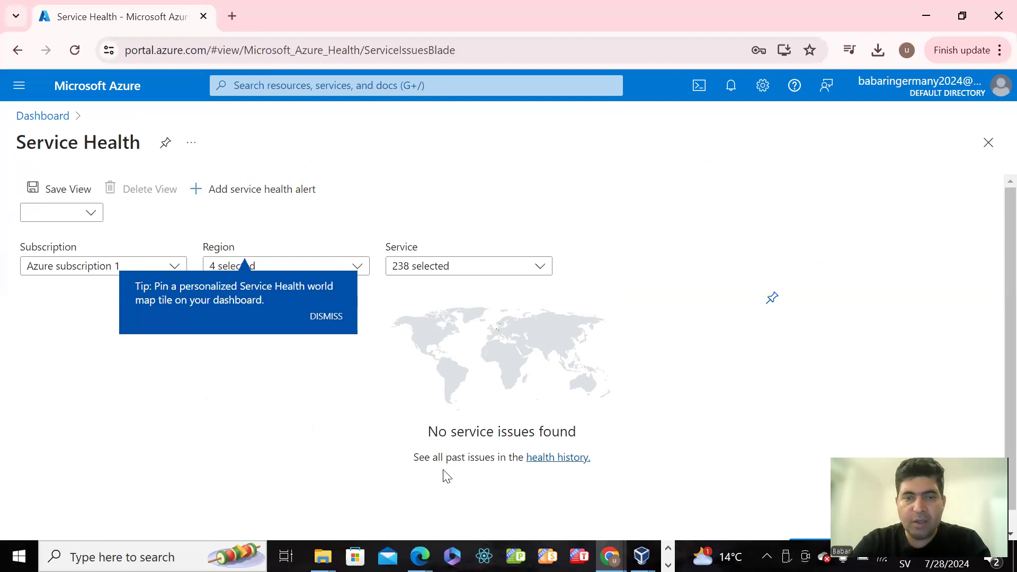
pyautogui.click(560, 458)
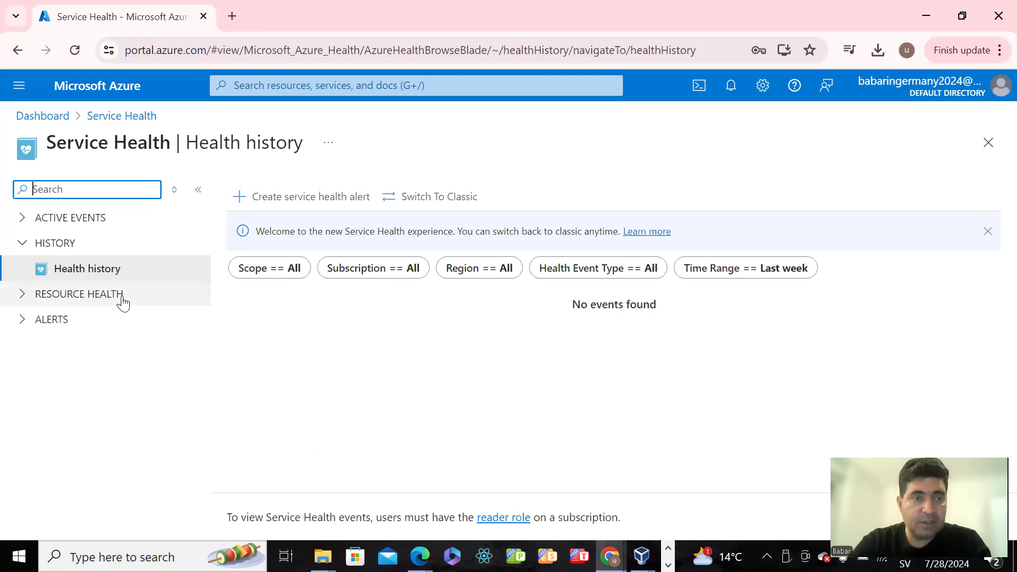
# Step: Open the Health alerts page in Service Health and look through its alert rules list
pyautogui.click(53, 321)
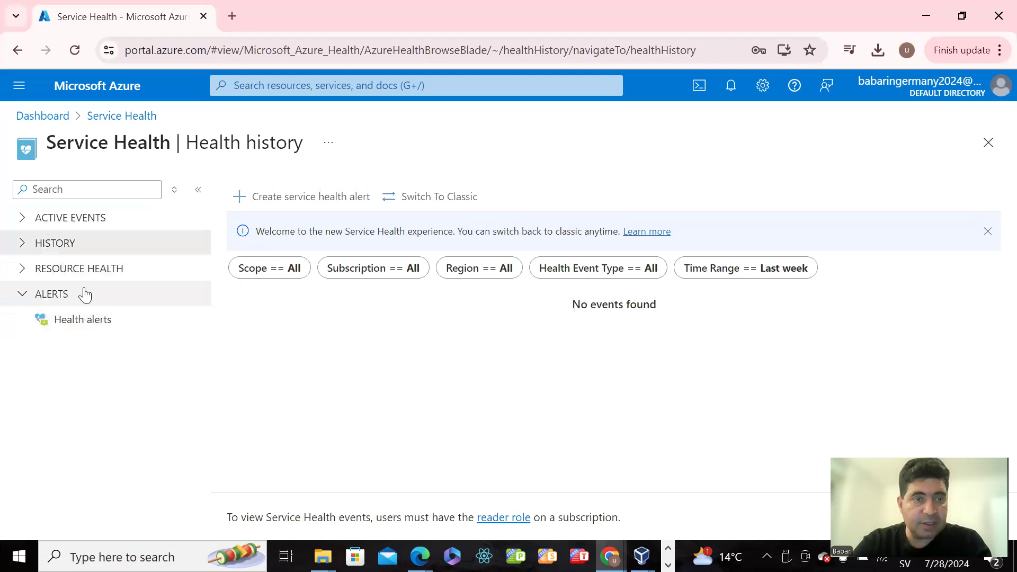
pyautogui.click(77, 319)
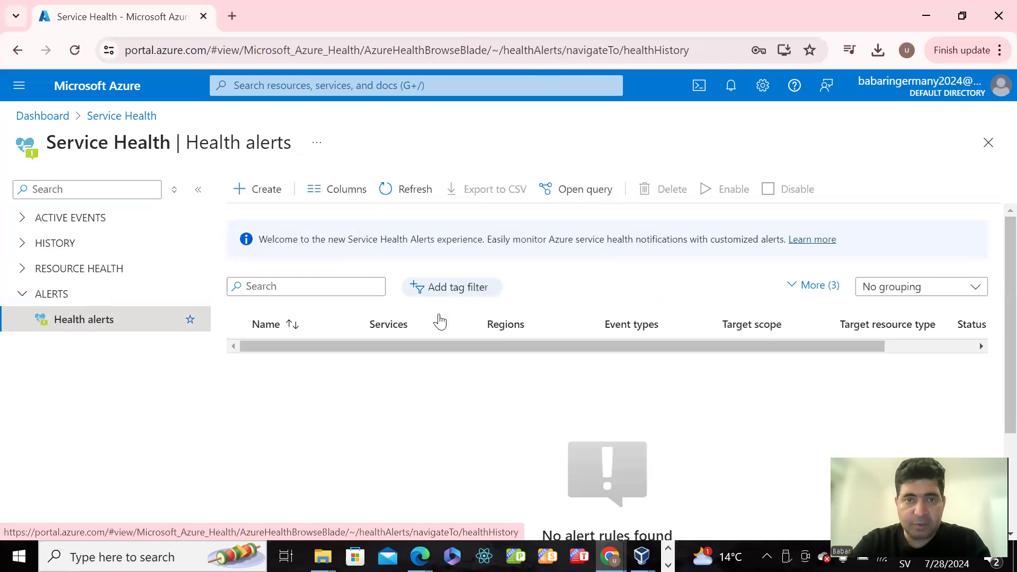
pyautogui.scroll(-1, 994, 335)
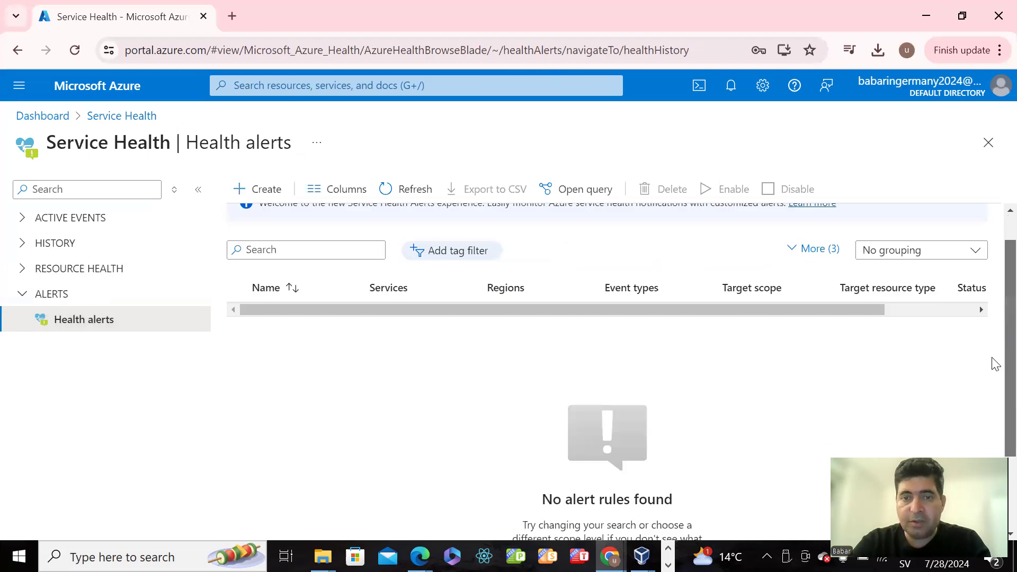
pyautogui.scroll(-3, 994, 362)
pyautogui.scroll(4, 417, 165)
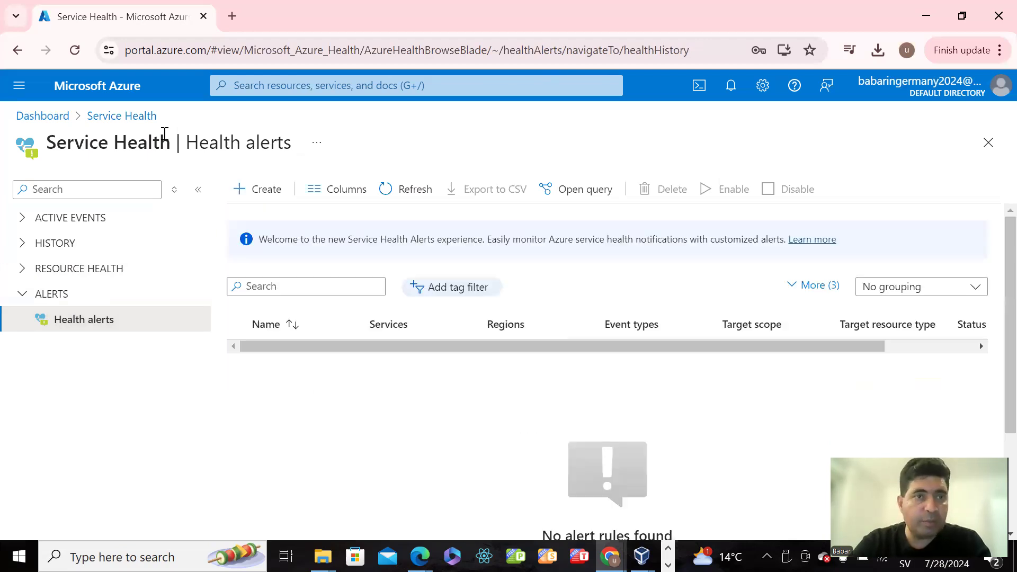
pyautogui.scroll(-1, 995, 390)
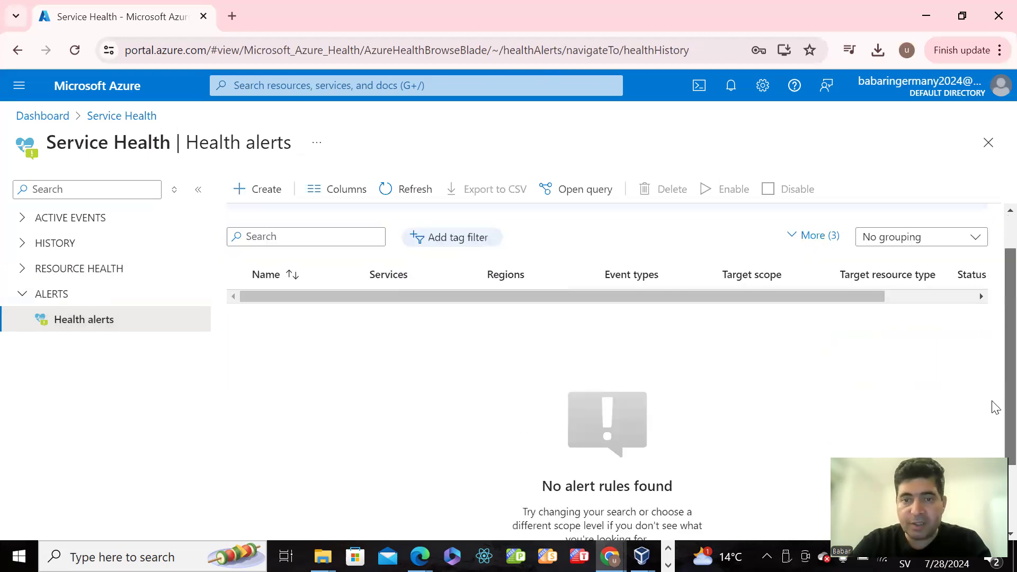
pyautogui.scroll(-2, 591, 471)
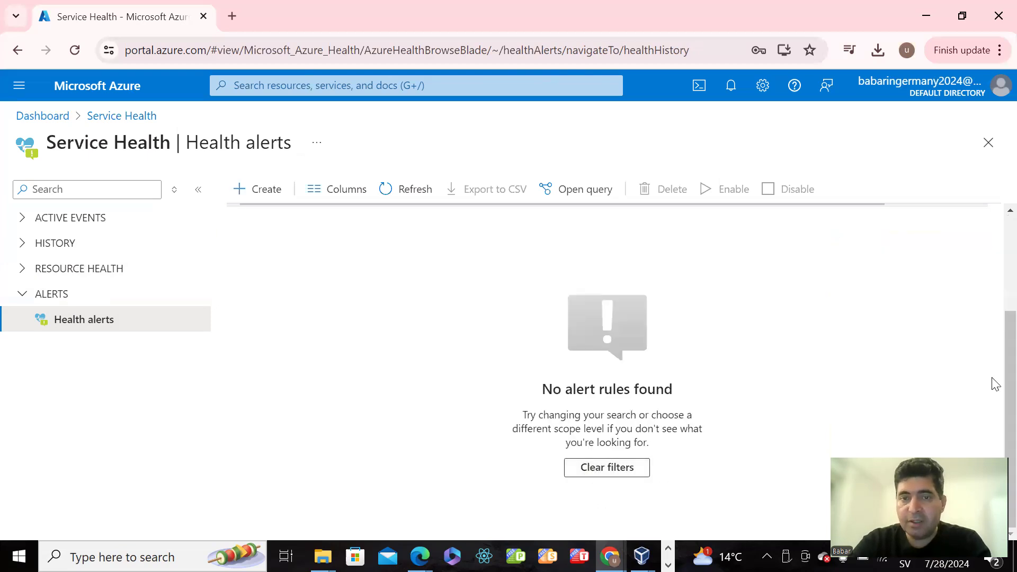
pyautogui.scroll(3, 993, 270)
pyautogui.scroll(1, 544, 419)
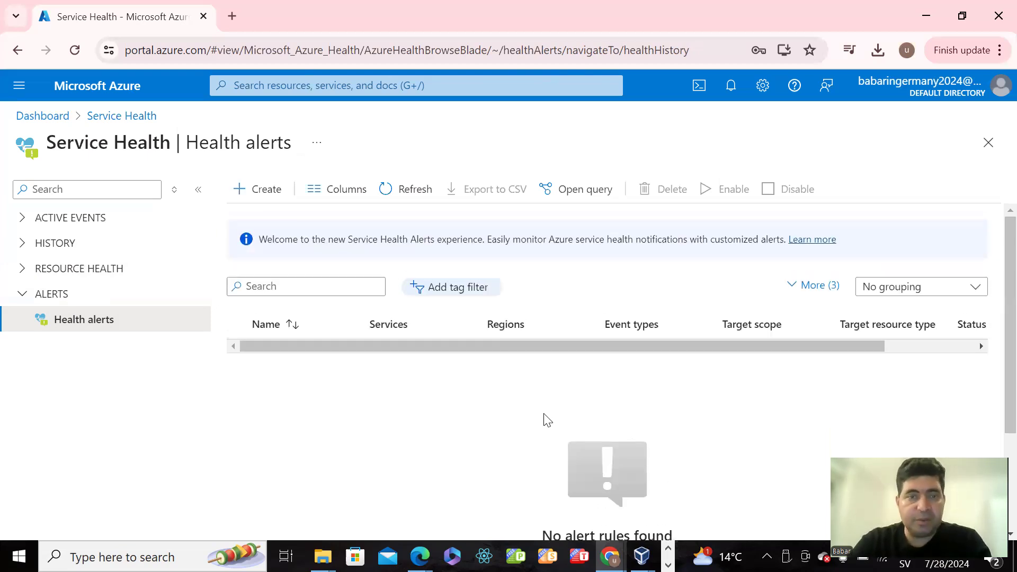
# Step: Open the Window1 virtual machine from the dashboard, stop it with confirmation, and dismiss the Remote Desktop session message
pyautogui.click(47, 122)
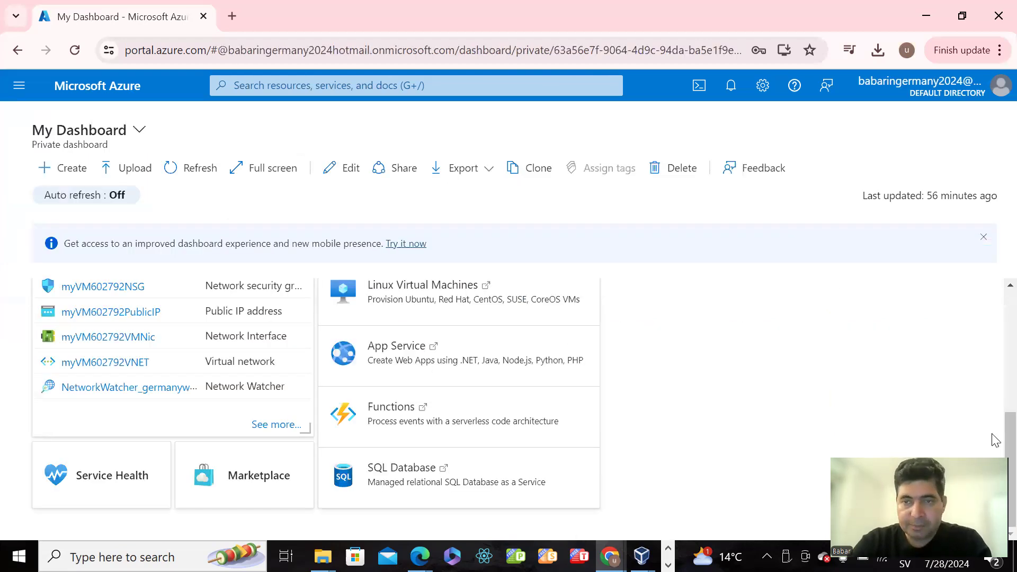
pyautogui.scroll(5, 992, 284)
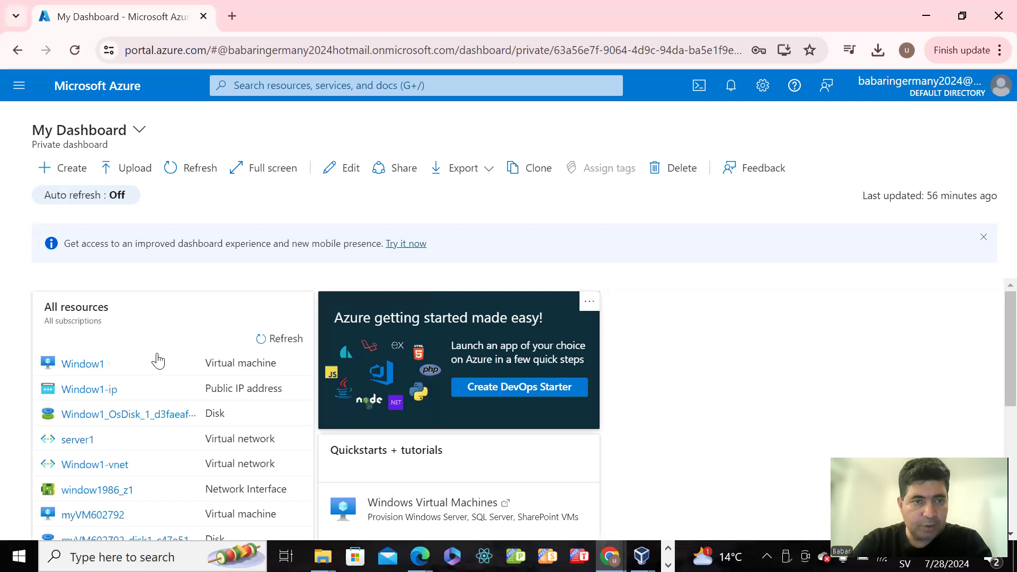
pyautogui.click(100, 372)
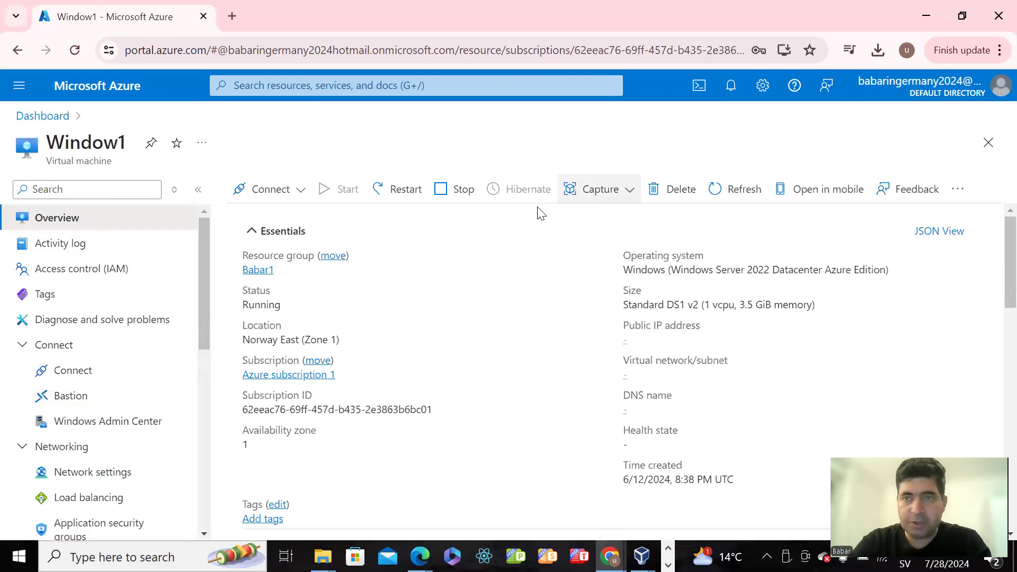
pyautogui.click(440, 197)
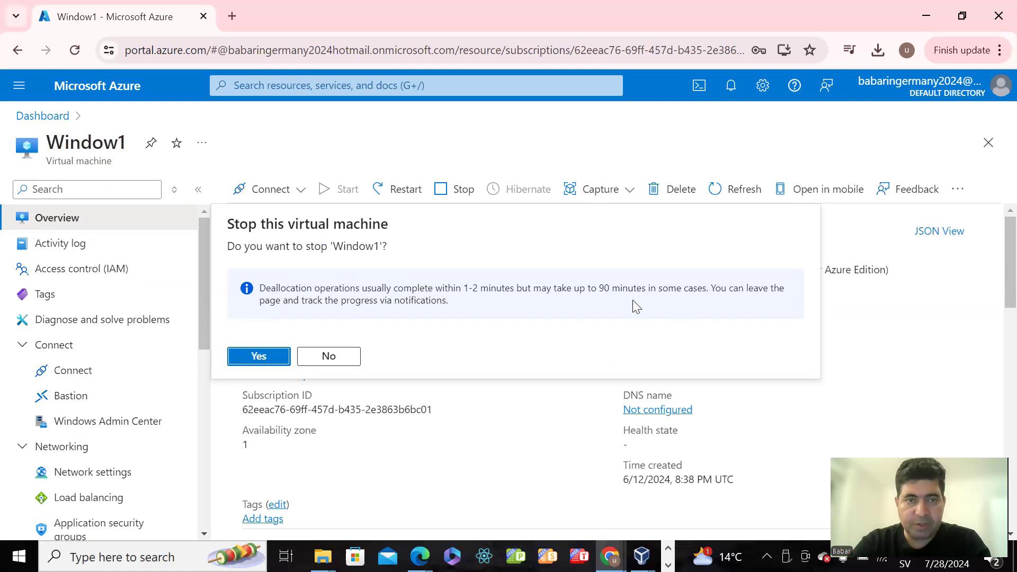
pyautogui.click(267, 356)
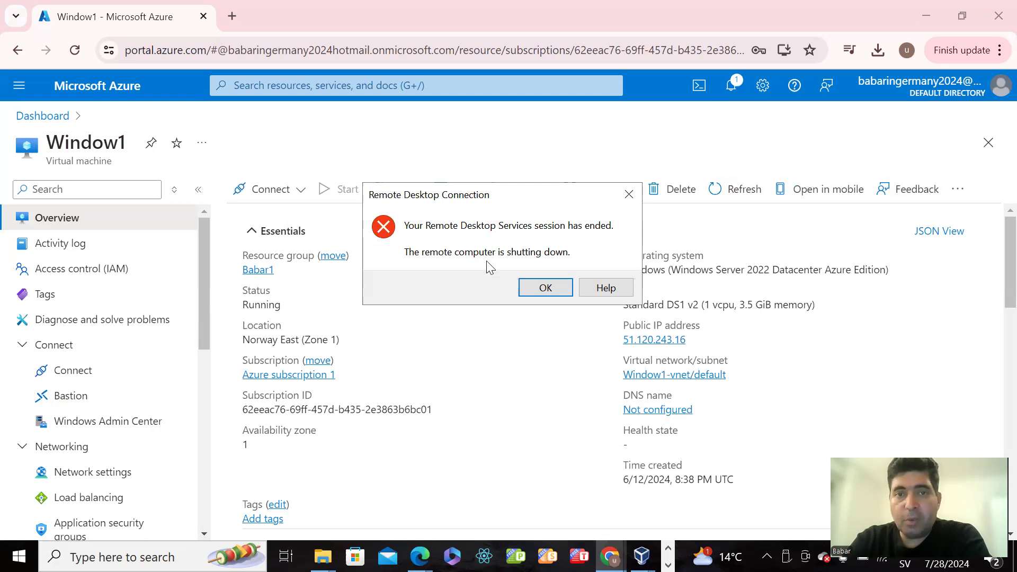
pyautogui.click(540, 295)
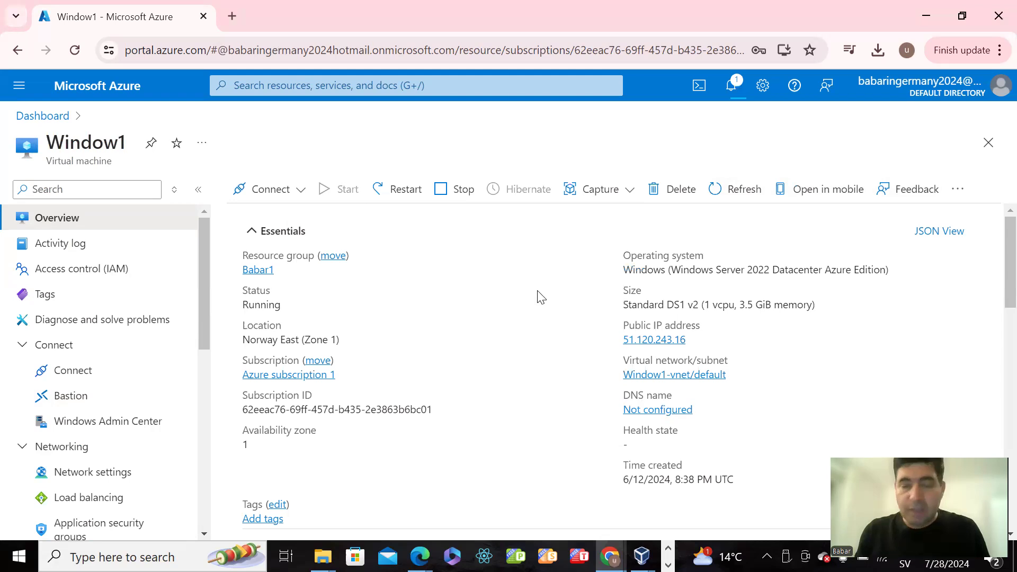